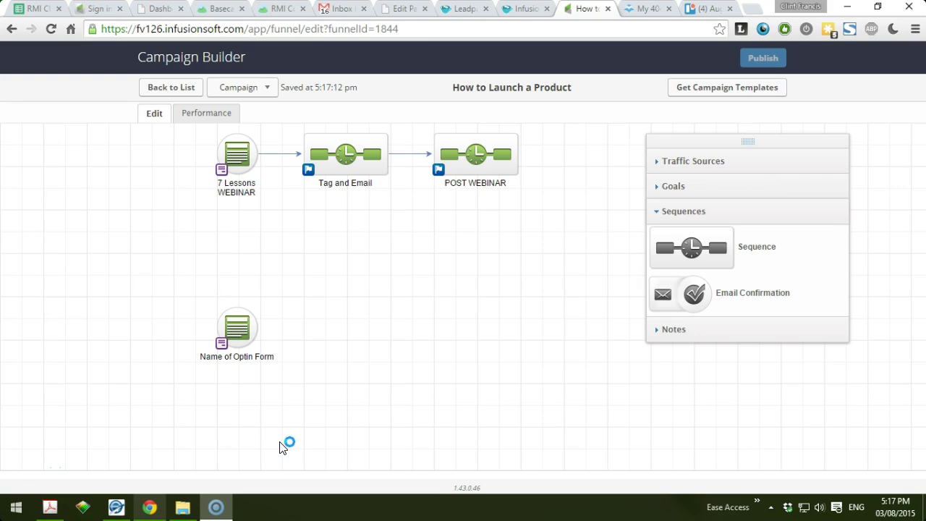
# Add a new Sequence and an Email Confirmation Request with its Confirm Email goal to the canvas.
pyautogui.click(237, 328)
pyautogui.click(701, 214)
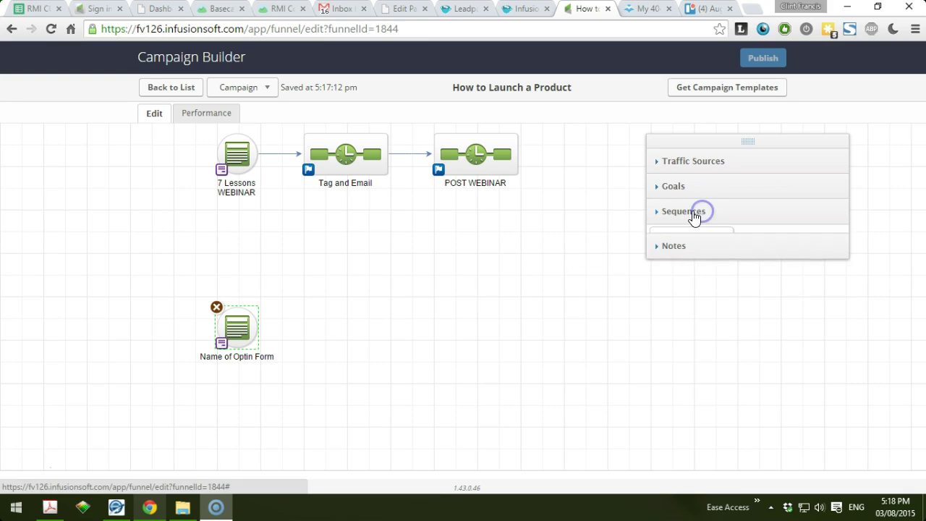
pyautogui.click(691, 211)
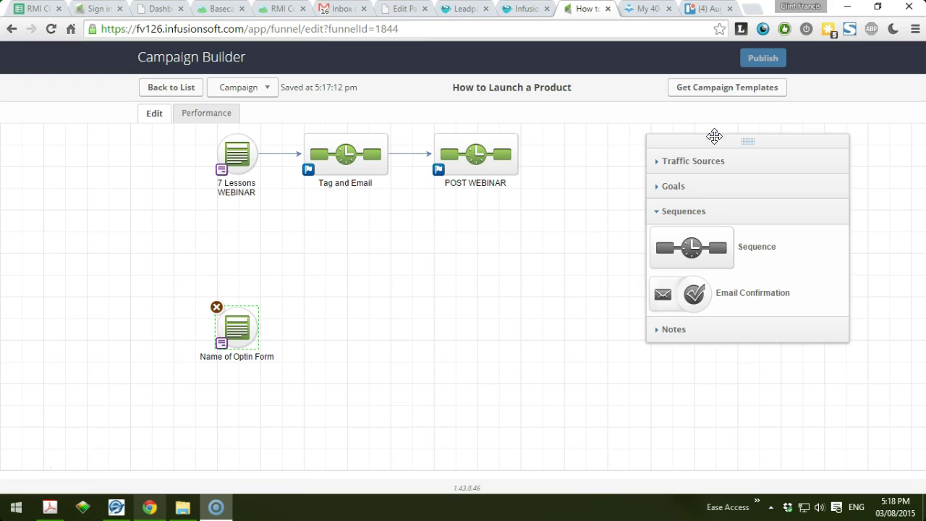
pyautogui.moveTo(714, 138)
pyautogui.mouseDown()
pyautogui.moveTo(767, 138)
pyautogui.moveTo(705, 140)
pyautogui.moveTo(731, 134)
pyautogui.mouseUp()
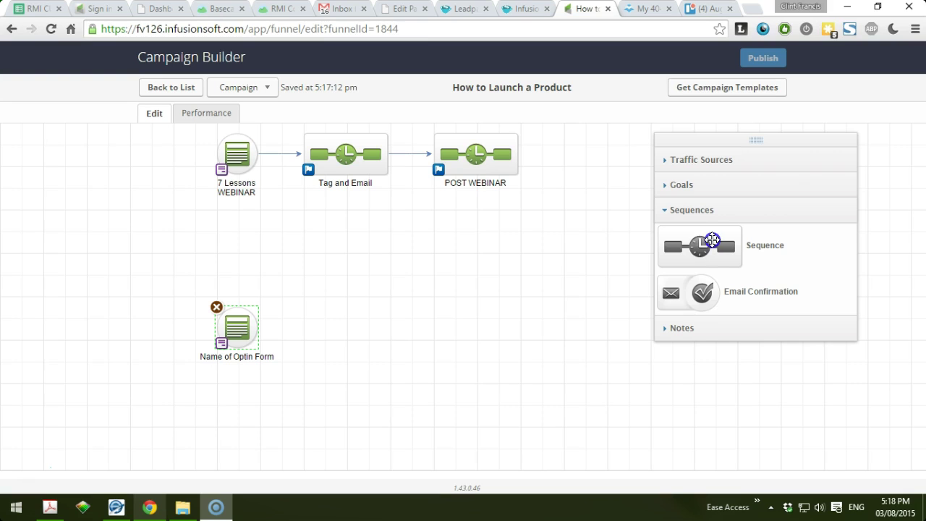
pyautogui.moveTo(712, 240); pyautogui.dragTo(382, 278)
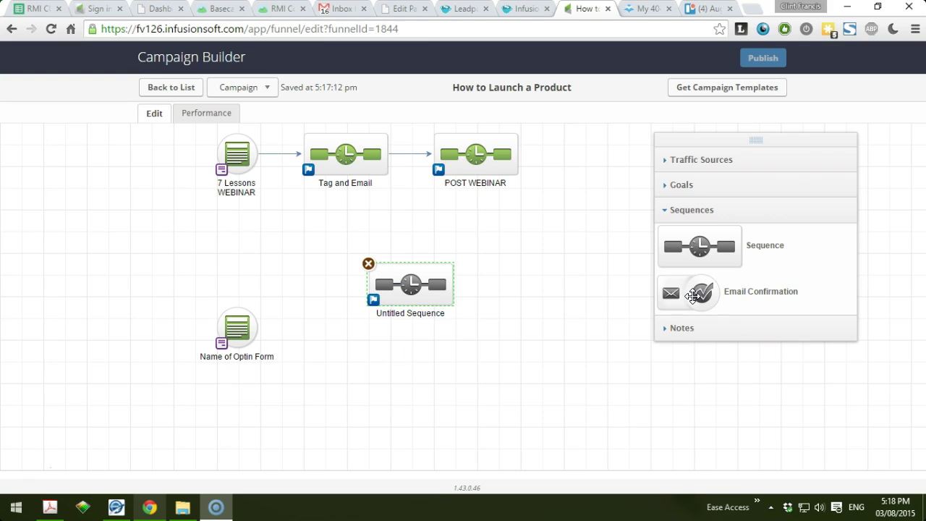
pyautogui.moveTo(692, 296); pyautogui.dragTo(404, 353)
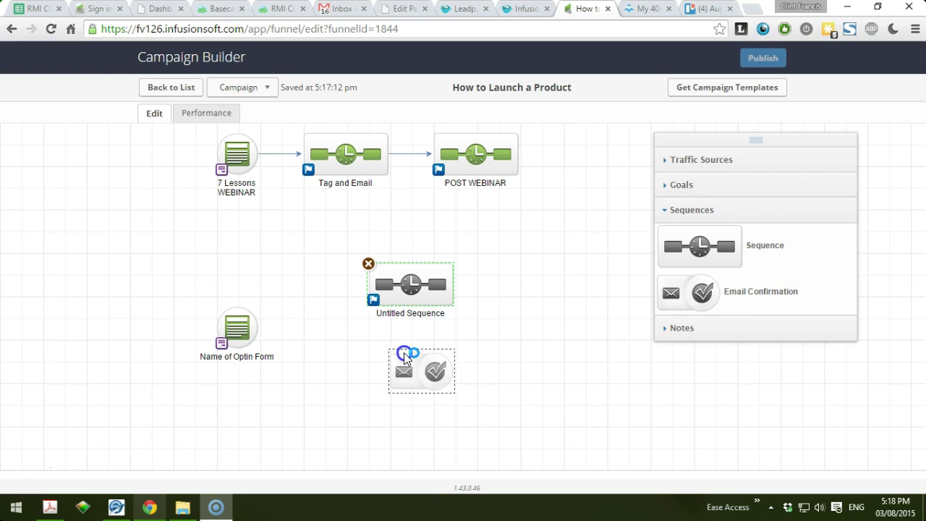
pyautogui.moveTo(452, 373); pyautogui.dragTo(416, 371)
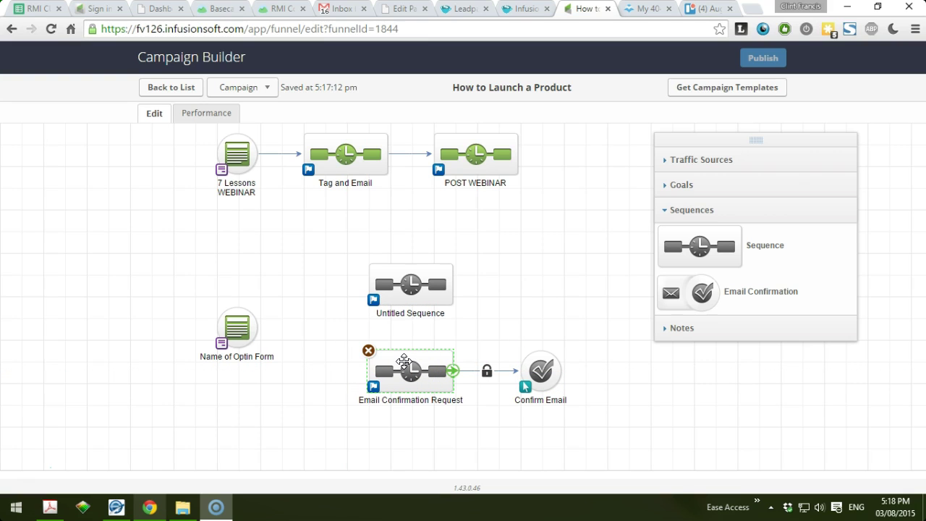
# Rearrange the nodes so Untitled Sequence sits to the right of Confirm Email.
pyautogui.click(410, 279)
pyautogui.moveTo(453, 283); pyautogui.dragTo(423, 456)
pyautogui.moveTo(410, 372); pyautogui.dragTo(388, 282)
pyautogui.moveTo(541, 370); pyautogui.dragTo(520, 329)
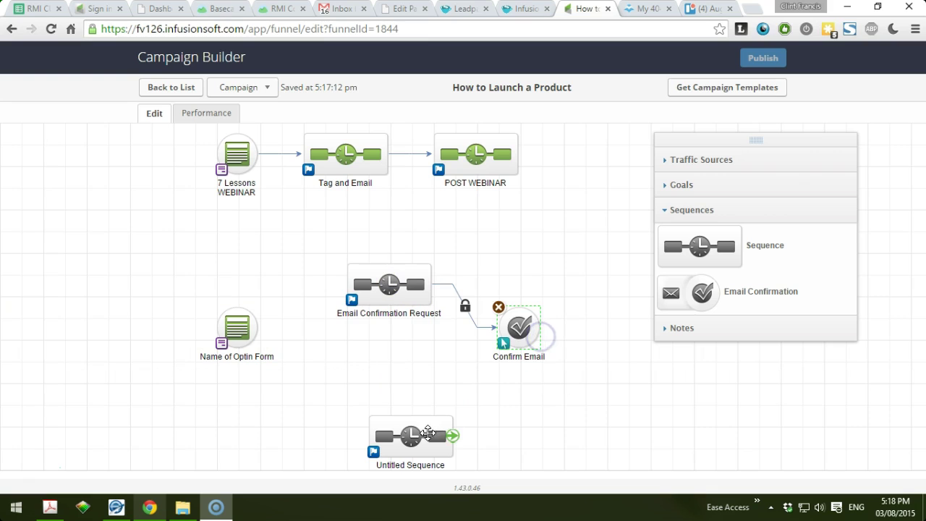
pyautogui.moveTo(428, 433); pyautogui.dragTo(406, 368)
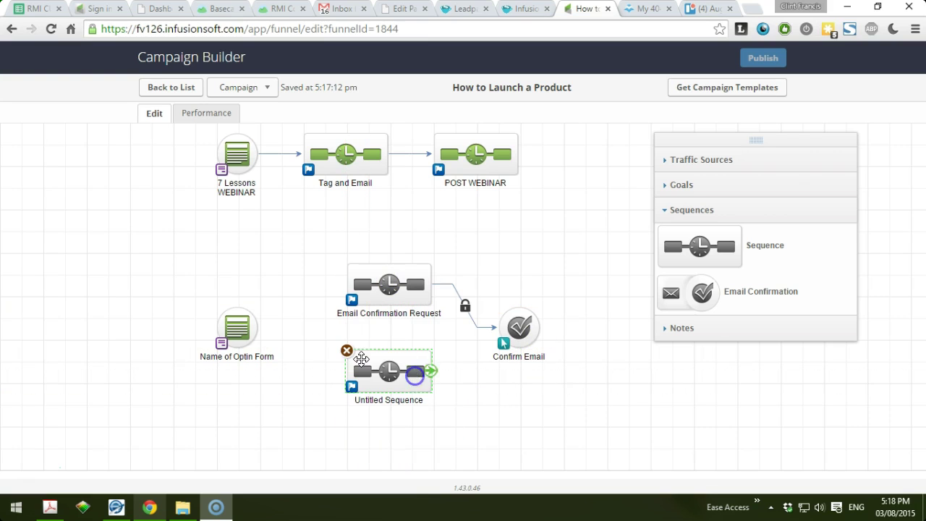
pyautogui.click(428, 439)
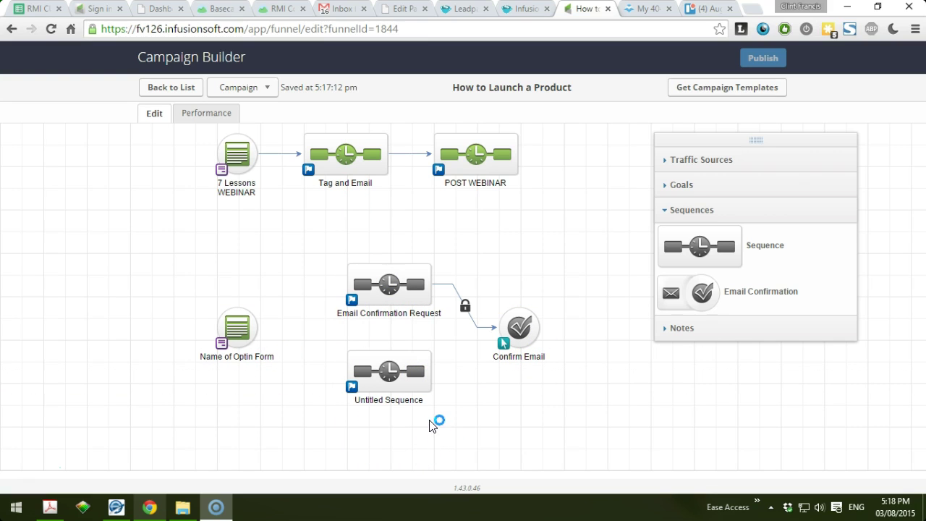
pyautogui.click(397, 300)
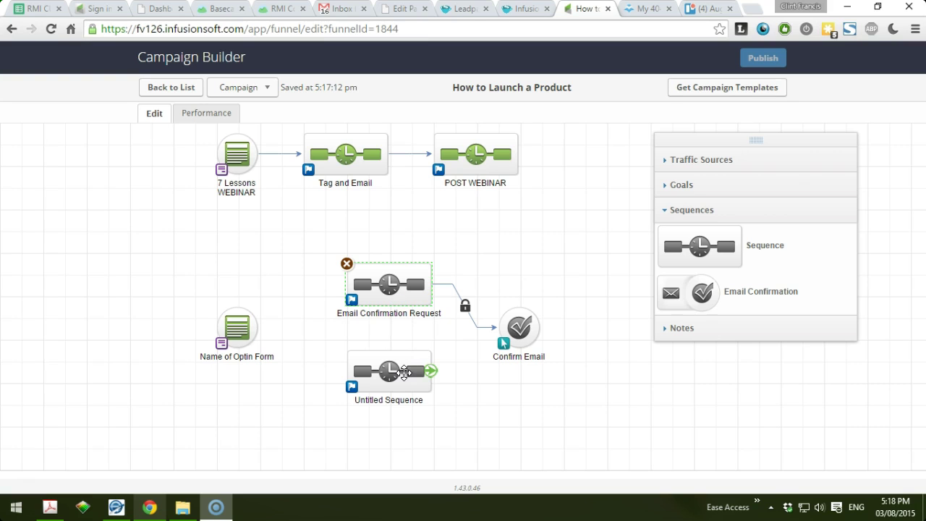
pyautogui.moveTo(392, 382); pyautogui.dragTo(609, 383)
pyautogui.moveTo(374, 296); pyautogui.dragTo(329, 294)
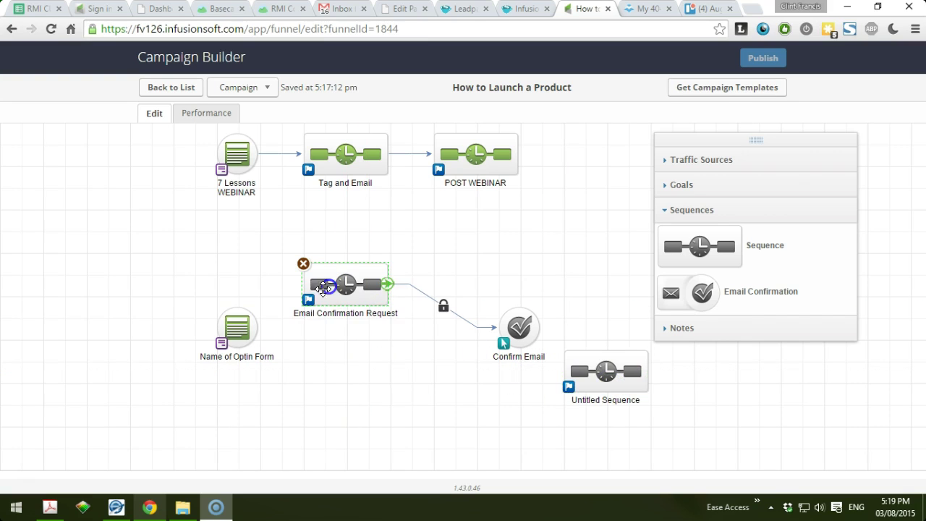
# Connect Name of Optin Form to Email Confirmation Request and realign Confirm Email beside it.
pyautogui.moveTo(256, 320); pyautogui.dragTo(314, 292)
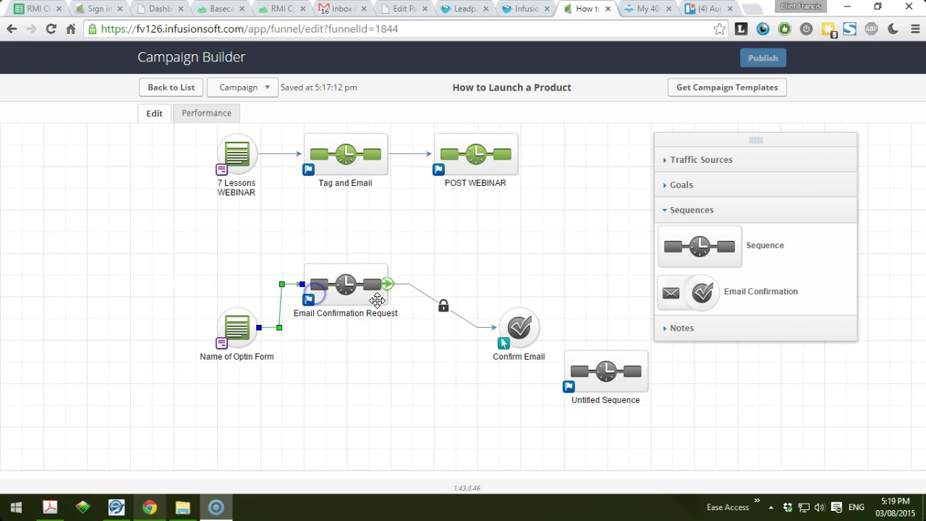
pyautogui.click(281, 324)
pyautogui.moveTo(375, 285); pyautogui.dragTo(396, 284)
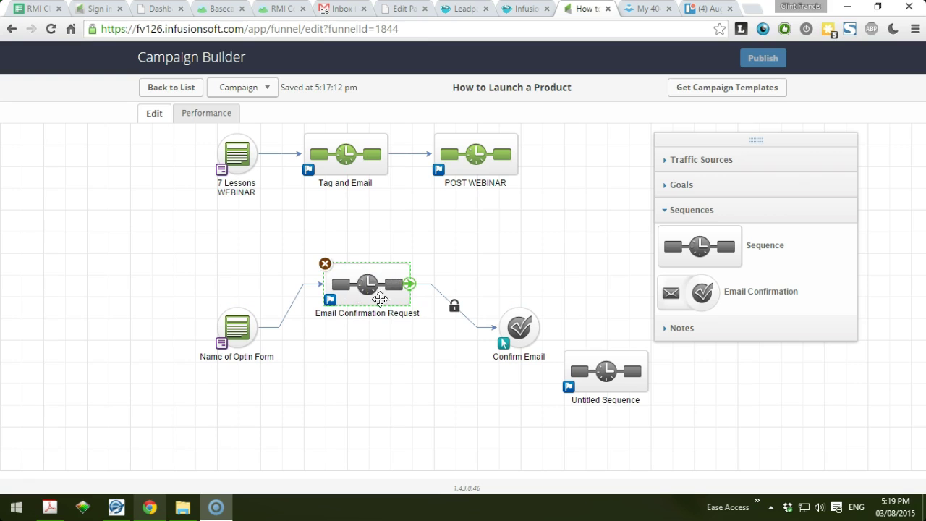
pyautogui.moveTo(506, 331)
pyautogui.mouseDown()
pyautogui.moveTo(504, 289)
pyautogui.moveTo(457, 340)
pyautogui.moveTo(480, 304)
pyautogui.moveTo(475, 291)
pyautogui.moveTo(502, 304)
pyautogui.moveTo(502, 325)
pyautogui.mouseUp()
pyautogui.moveTo(581, 370); pyautogui.dragTo(621, 326)
# Rename Untitled Sequence to 'Followup/Nuture' and link Confirm Email into it.
pyautogui.click(732, 221)
pyautogui.click(630, 355)
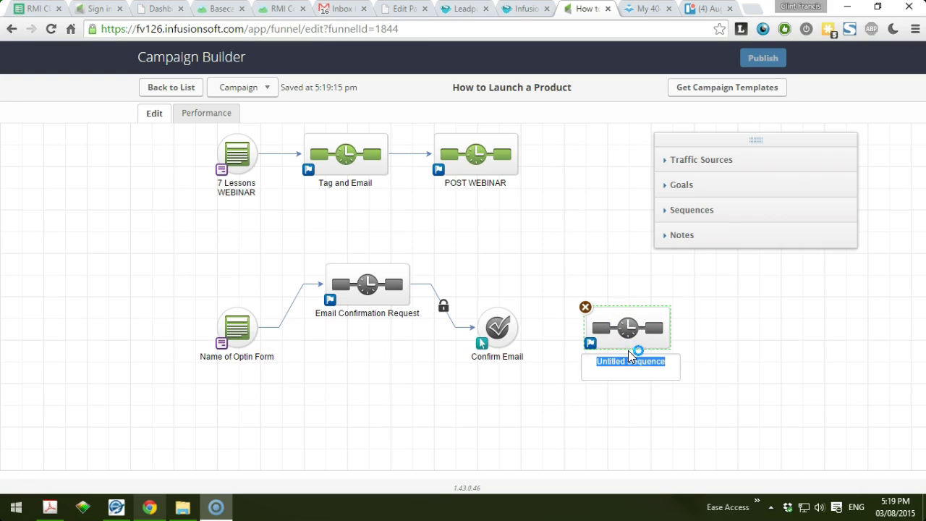
pyautogui.write('Foo')
pyautogui.write('lowu')
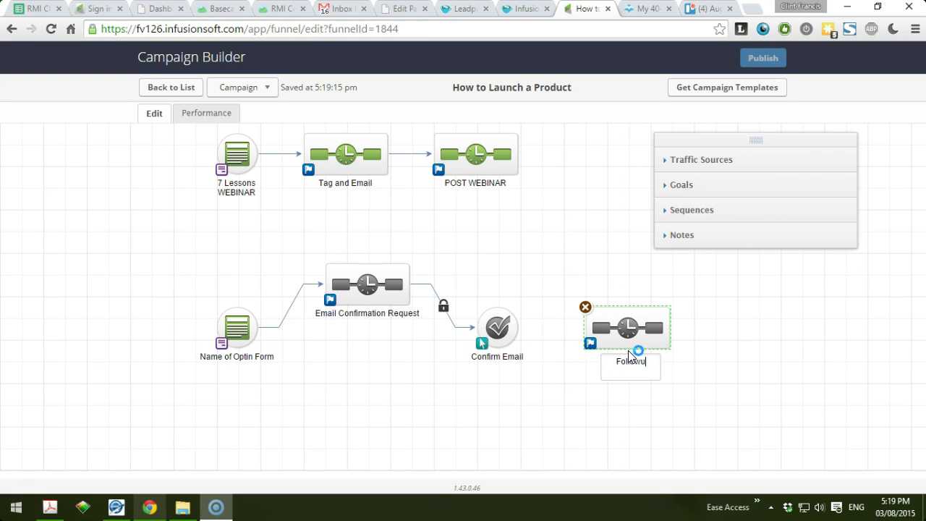
pyautogui.write('p Nuture')
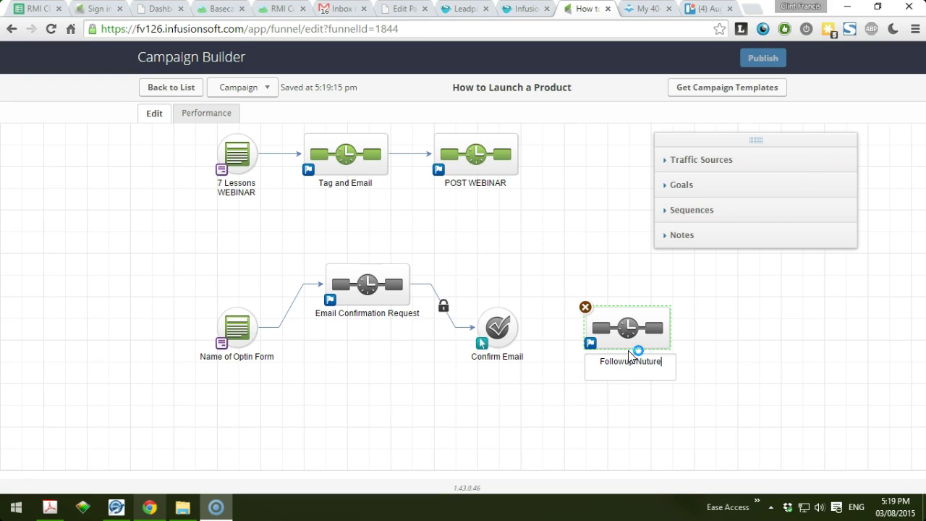
pyautogui.click(614, 268)
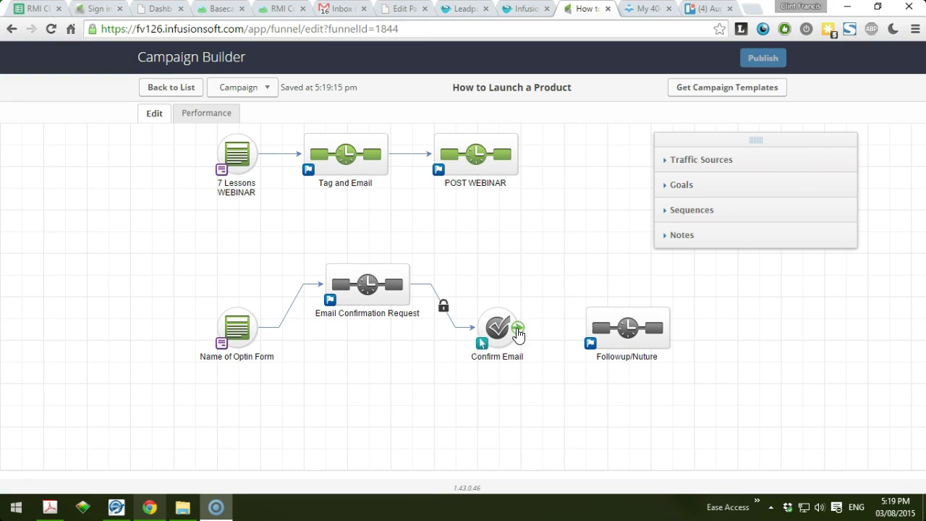
pyautogui.moveTo(516, 330); pyautogui.dragTo(608, 327)
pyautogui.moveTo(235, 326)
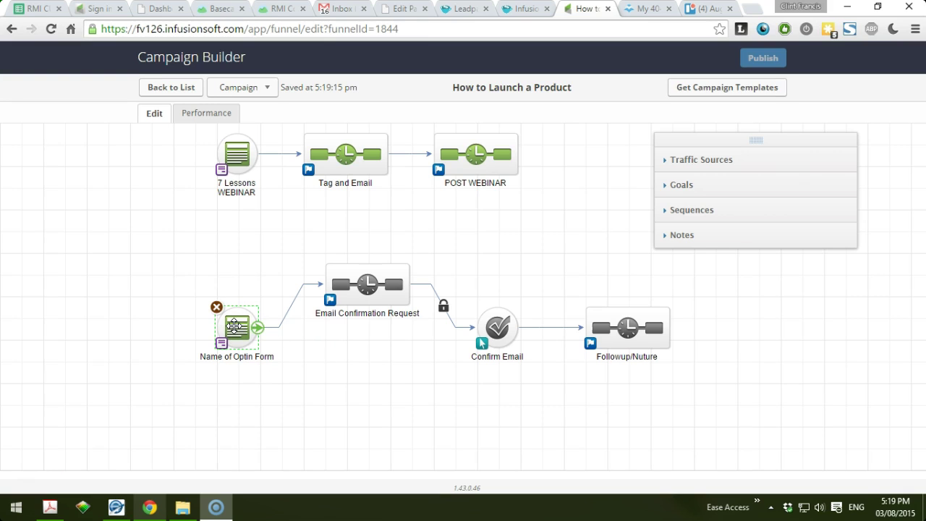
# Open the Email Confirmation Request sequence, then open its Confirmation Email for editing.
pyautogui.click(233, 325)
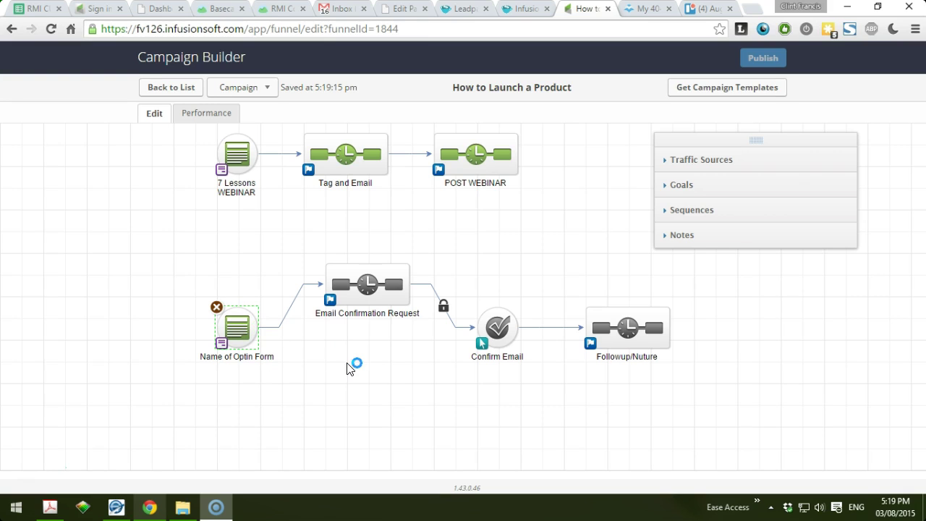
pyautogui.doubleClick(365, 284)
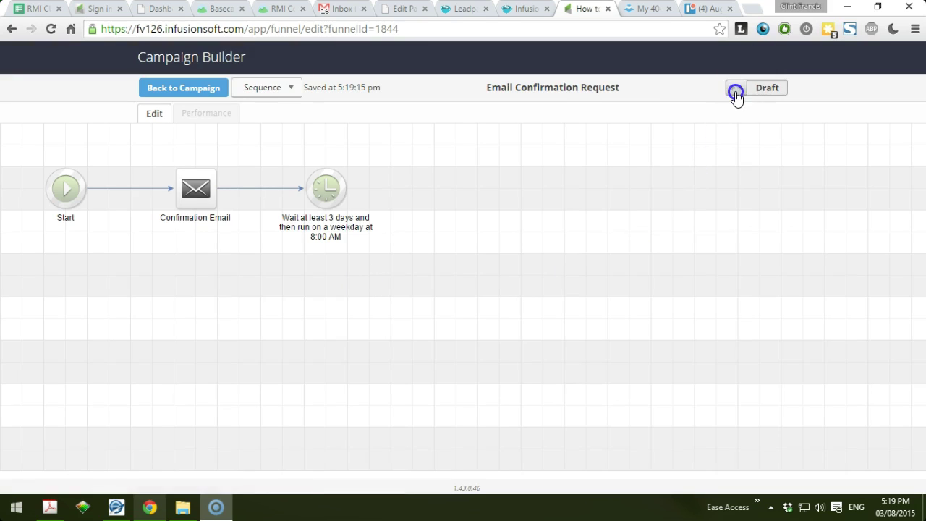
pyautogui.click(150, 89)
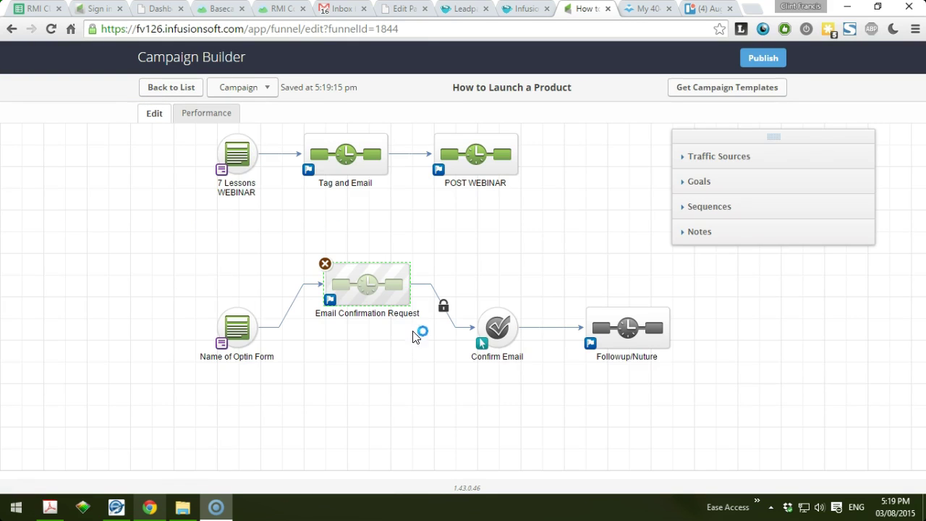
pyautogui.doubleClick(365, 276)
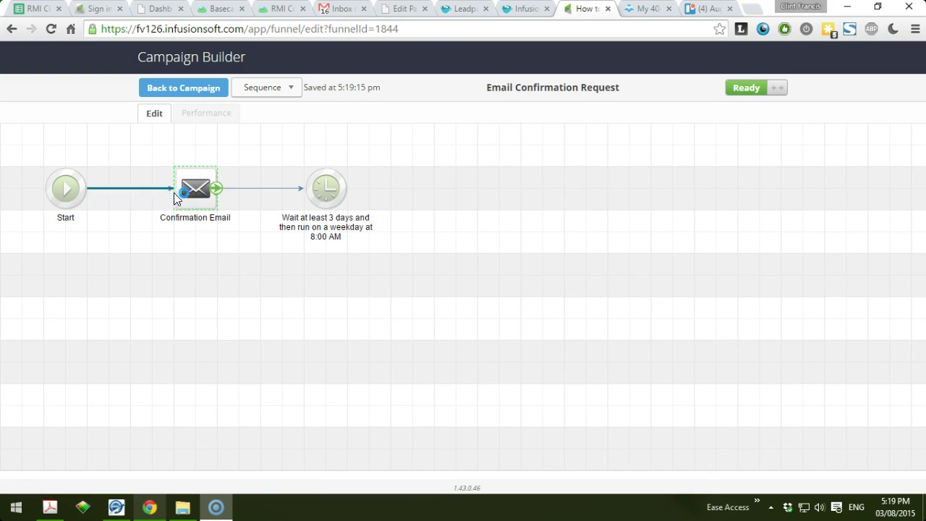
pyautogui.doubleClick(192, 188)
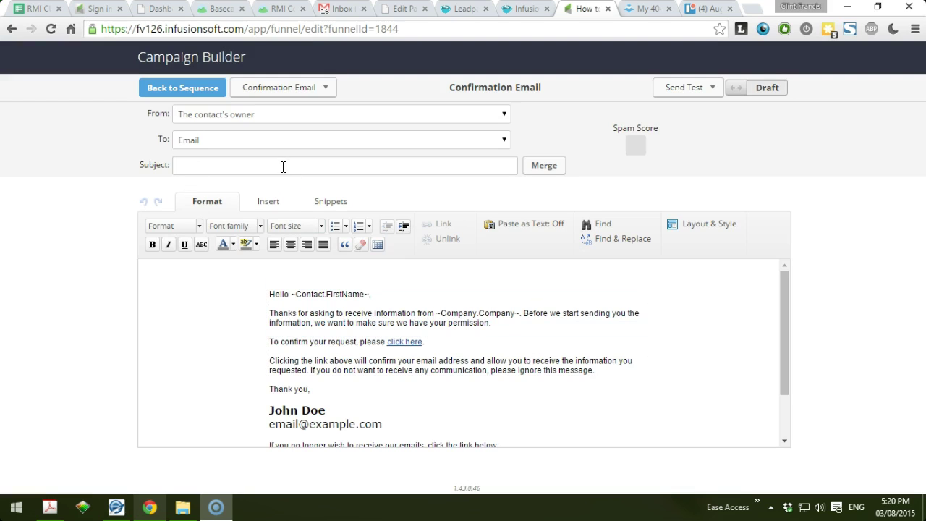
# Replace the default signature with a Thank you sign-off: sender's name and 'Video Marketing Guru'.
pyautogui.click(286, 165)
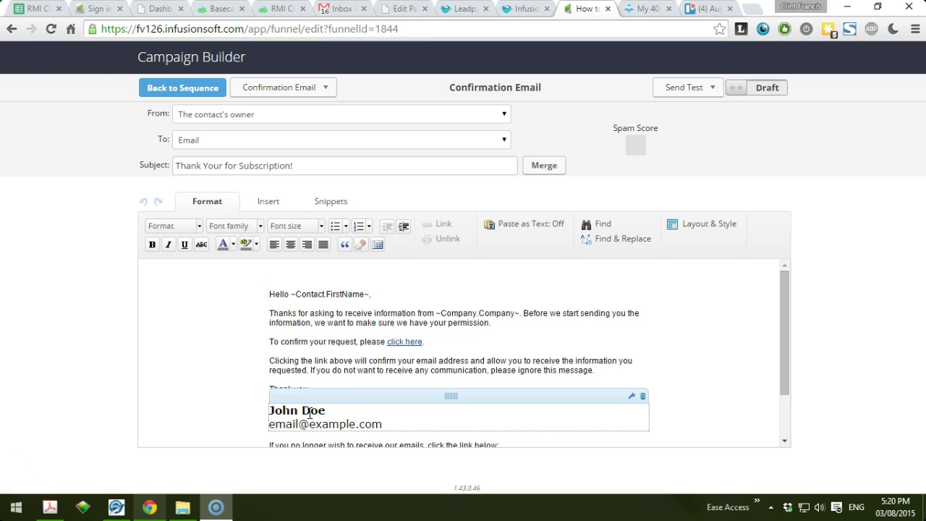
pyautogui.scroll(-2, 437, 425)
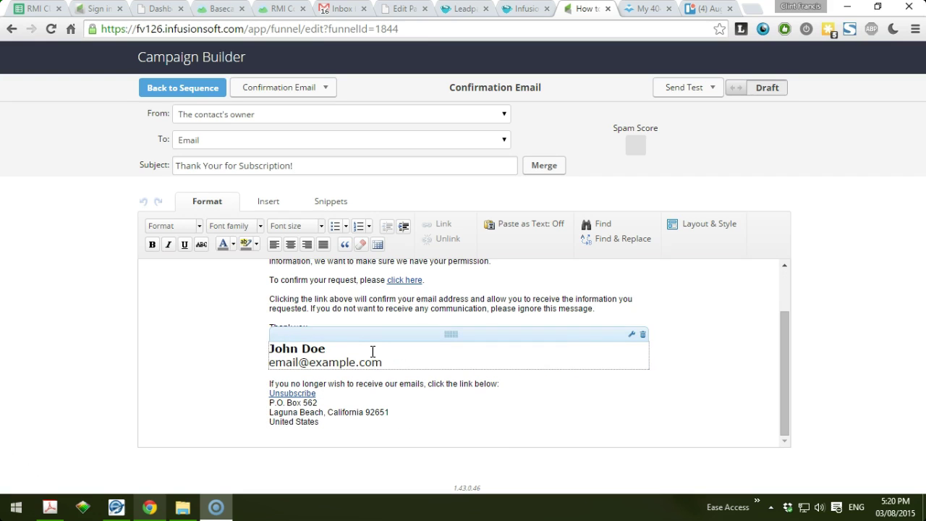
pyautogui.click(631, 333)
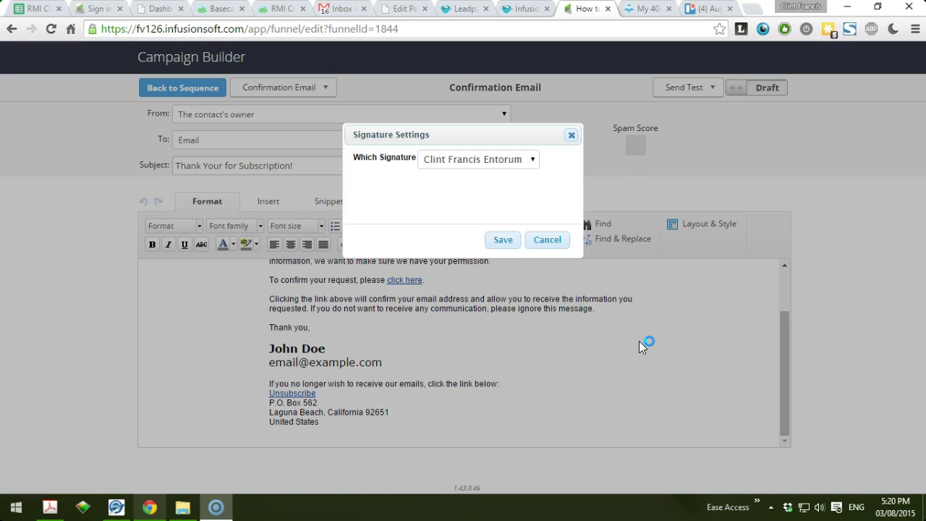
pyautogui.click(546, 239)
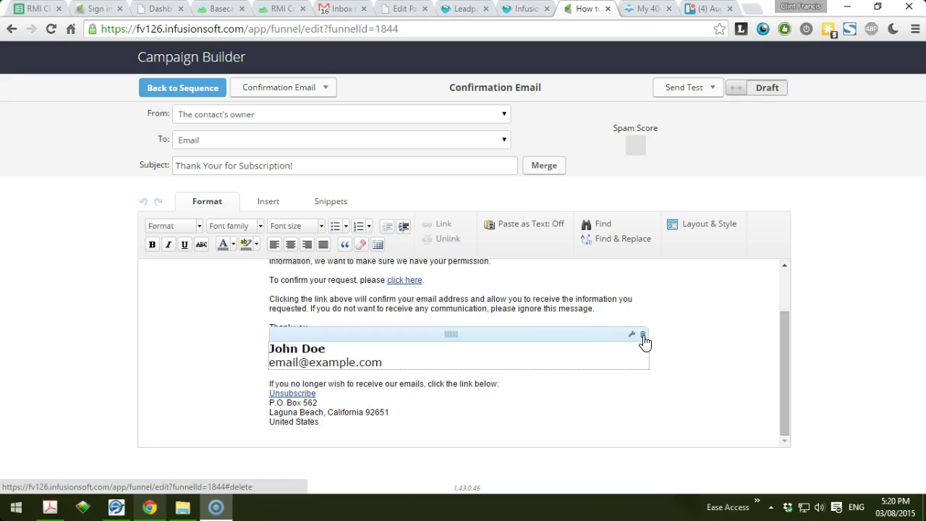
pyautogui.click(643, 335)
pyautogui.moveTo(305, 371); pyautogui.dragTo(321, 355)
pyautogui.click(321, 355)
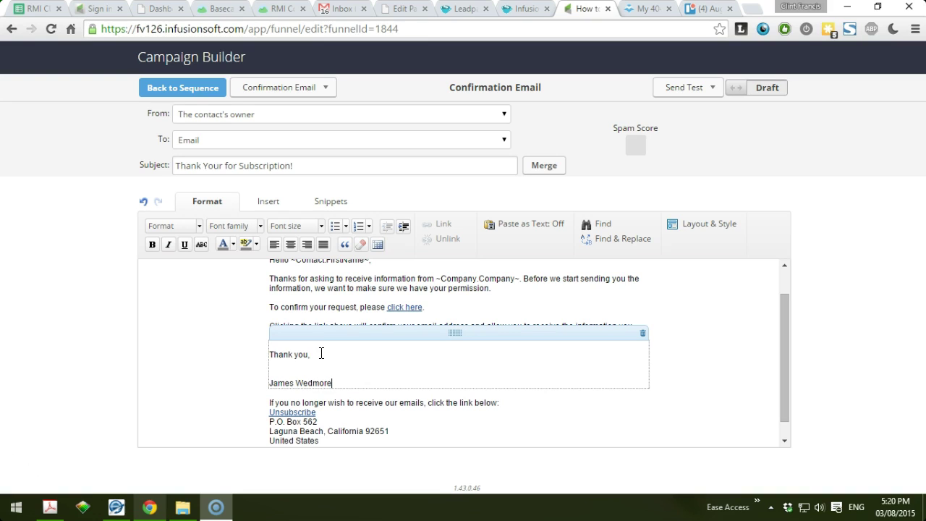
pyautogui.press('Return')
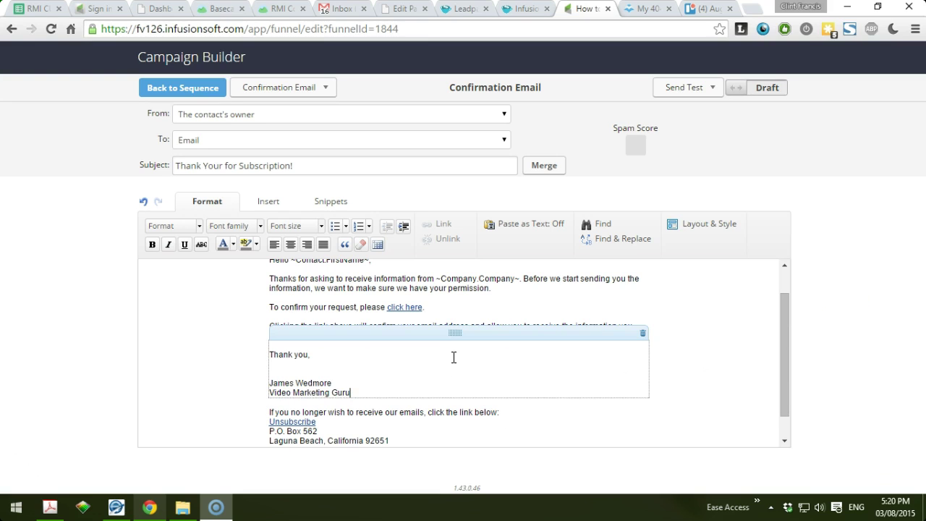
pyautogui.press('Return')
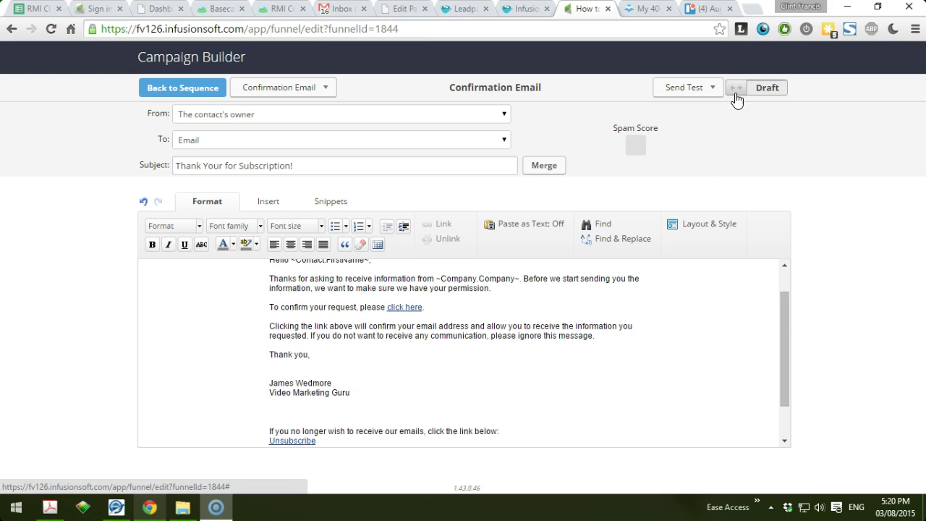
# Return to the campaign canvas, move Followup/Nuture right, and open it in its editor.
pyautogui.click(192, 90)
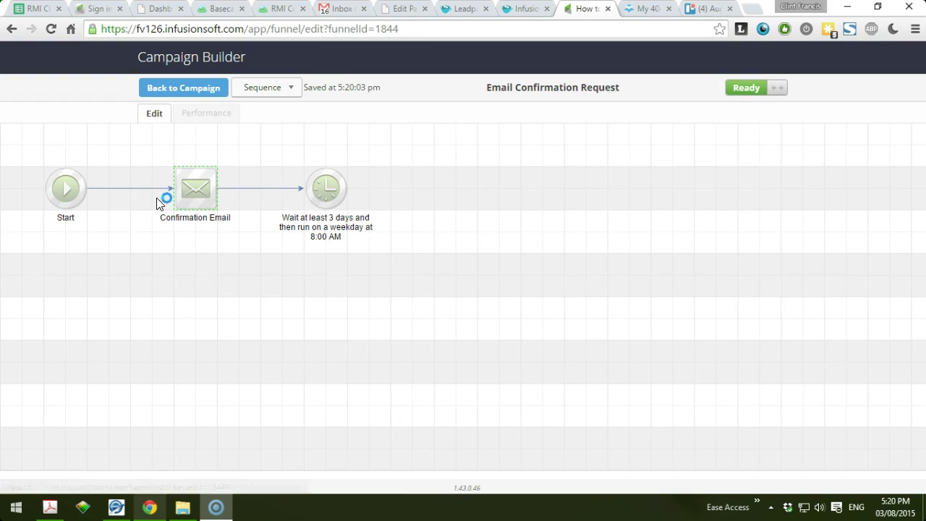
pyautogui.click(179, 92)
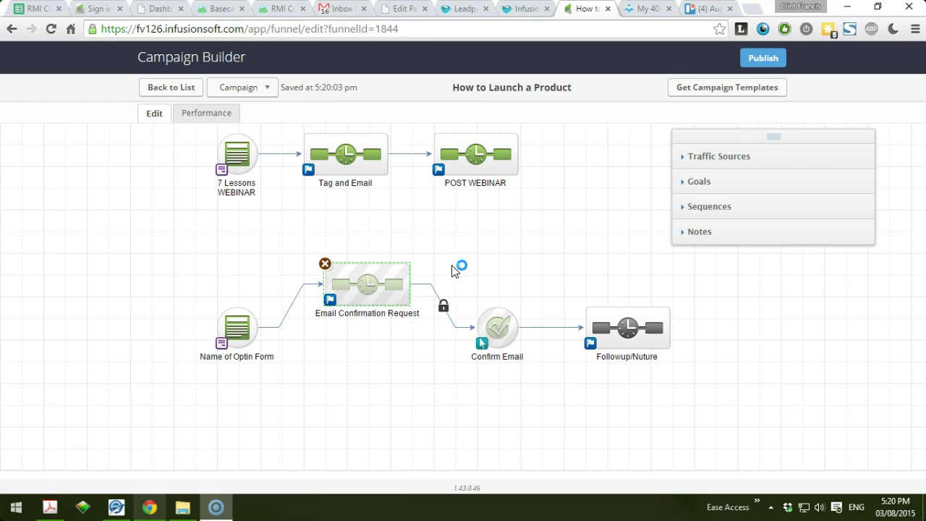
pyautogui.moveTo(448, 416); pyautogui.dragTo(325, 386)
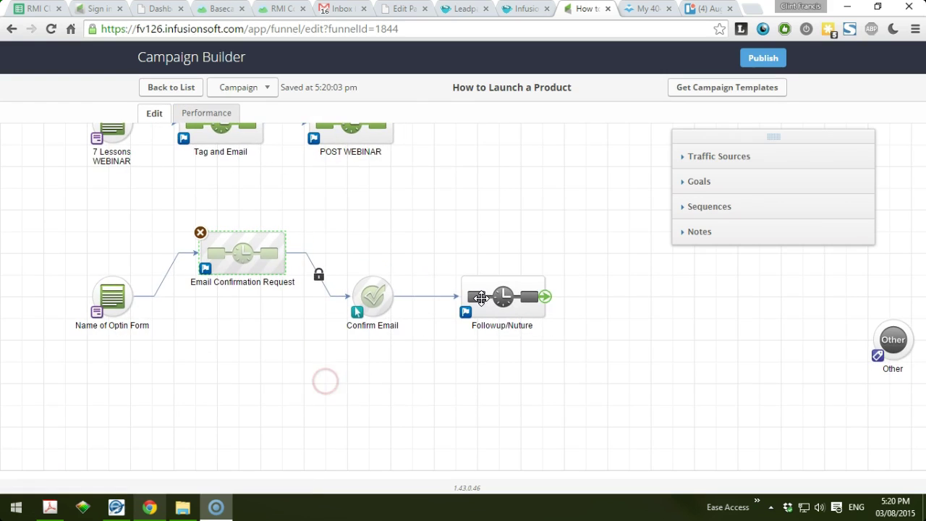
pyautogui.click(481, 302)
pyautogui.moveTo(481, 302); pyautogui.dragTo(524, 288)
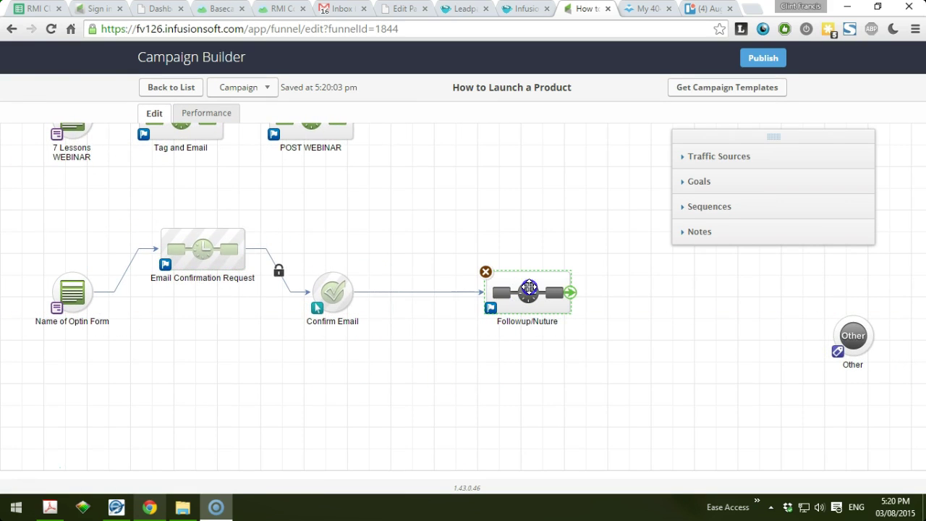
pyautogui.doubleClick(529, 287)
# Show the Timers list and select the sequence's Start node.
pyautogui.click(397, 240)
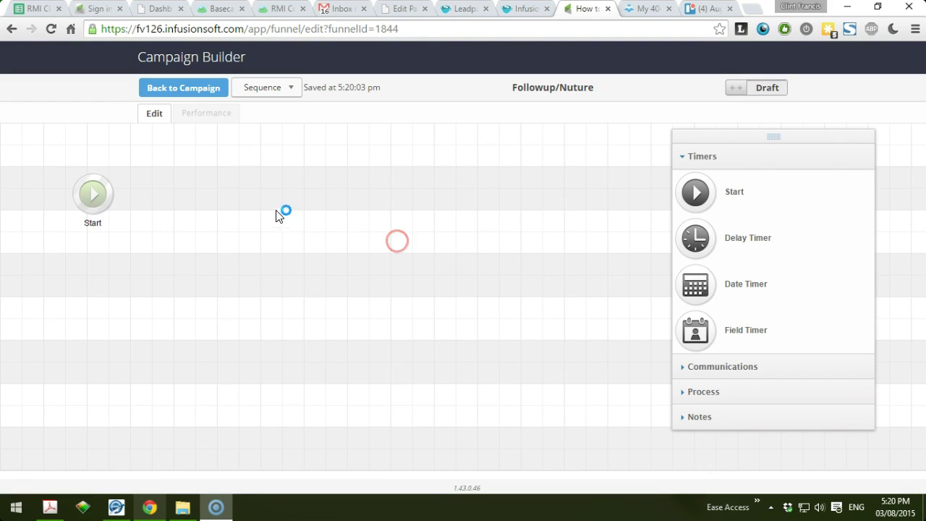
pyautogui.click(793, 176)
pyautogui.click(772, 167)
pyautogui.click(211, 223)
pyautogui.click(92, 194)
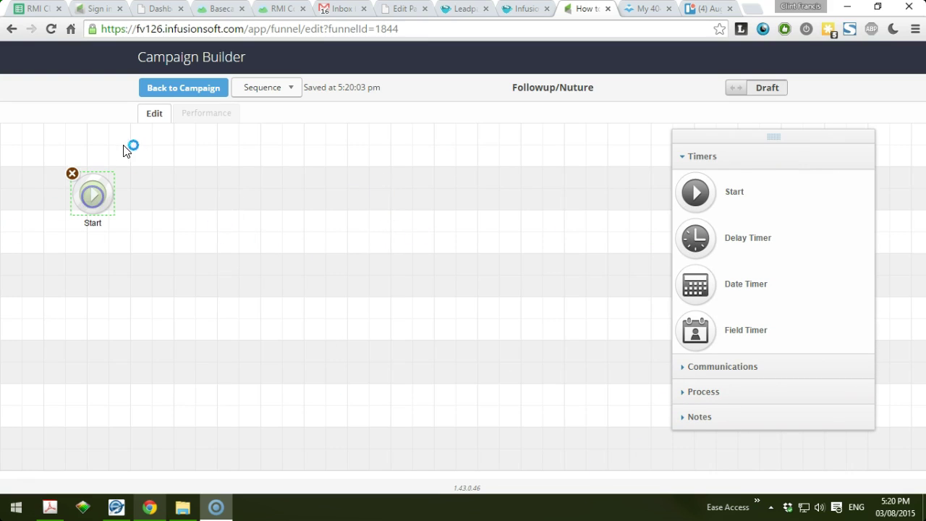
pyautogui.moveTo(83, 193)
# Add a delay timer after Start and set it to wait at least 15 minutes.
pyautogui.moveTo(697, 242); pyautogui.dragTo(95, 182)
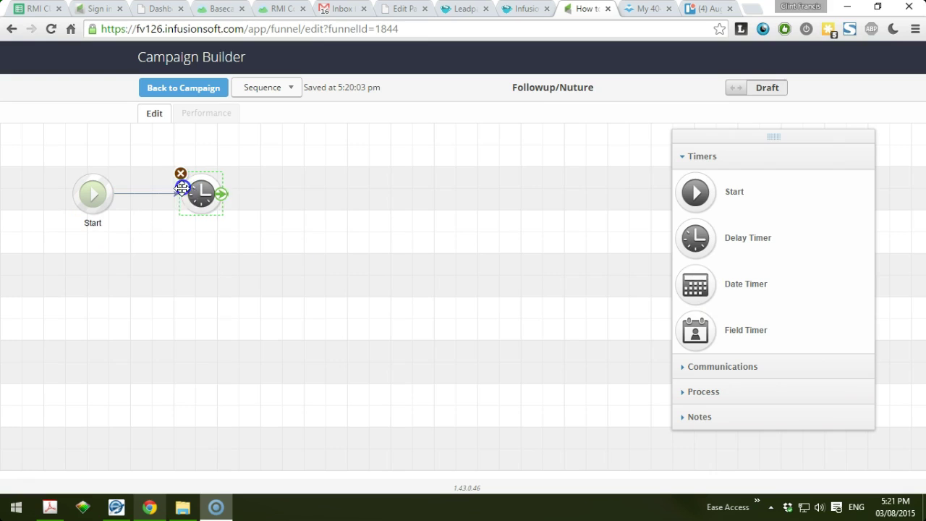
pyautogui.doubleClick(200, 199)
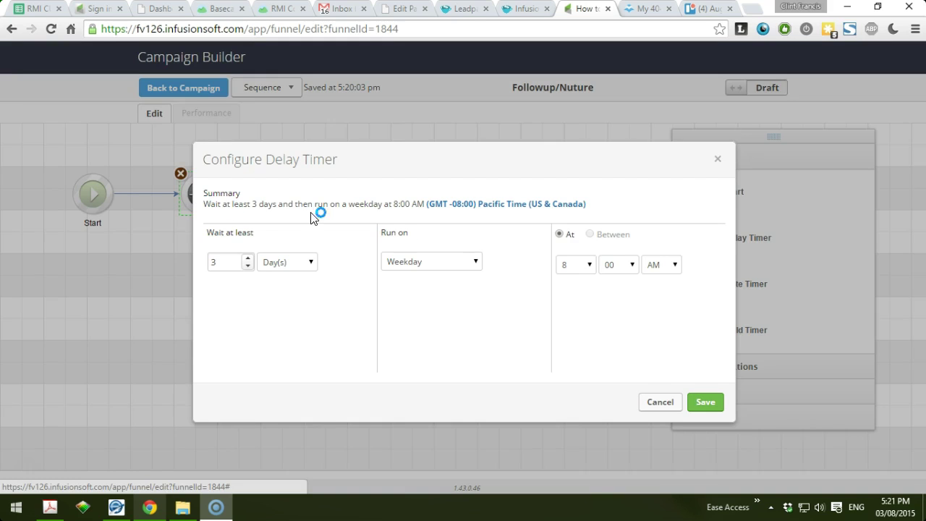
pyautogui.click(247, 270)
pyautogui.click(306, 262)
pyautogui.click(286, 273)
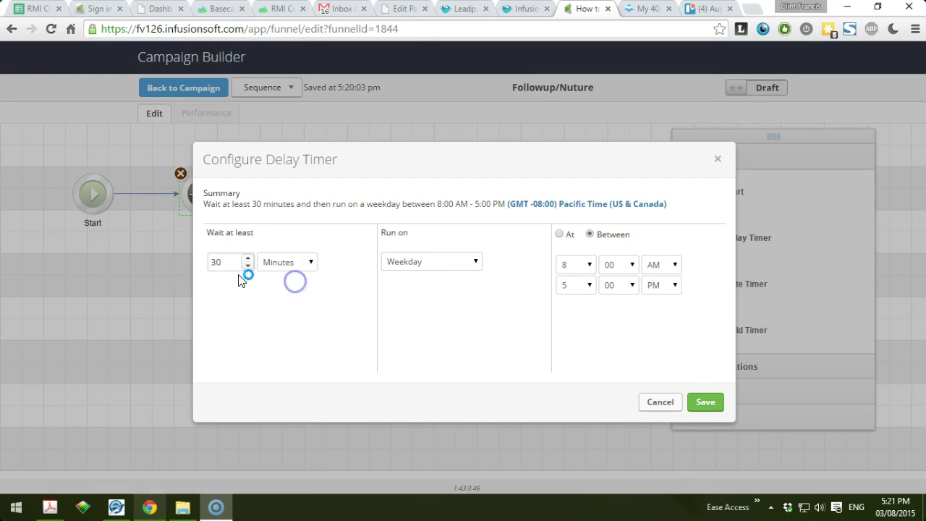
pyautogui.click(222, 266)
pyautogui.write('15')
# Make the timer run any day between 12:00 AM and 11:45 PM, and save.
pyautogui.click(444, 266)
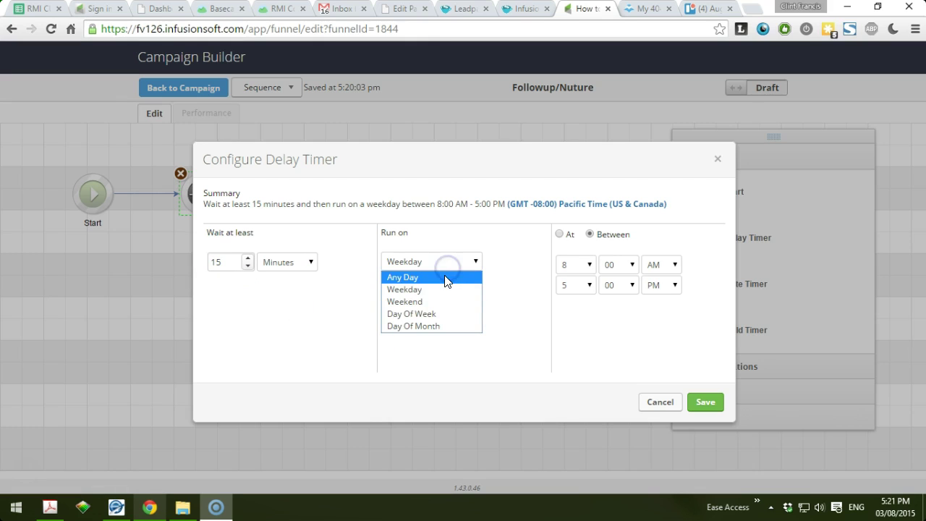
pyautogui.click(445, 280)
pyautogui.click(587, 263)
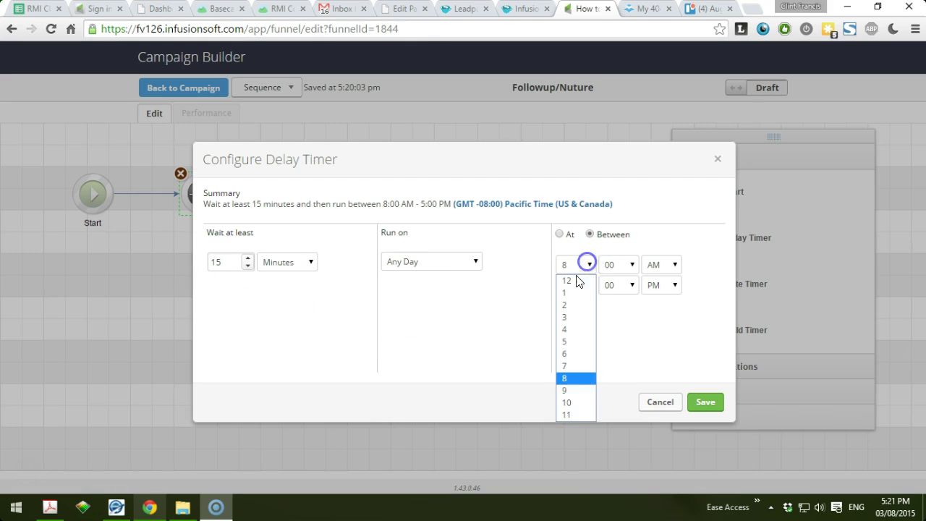
pyautogui.click(575, 276)
pyautogui.click(570, 286)
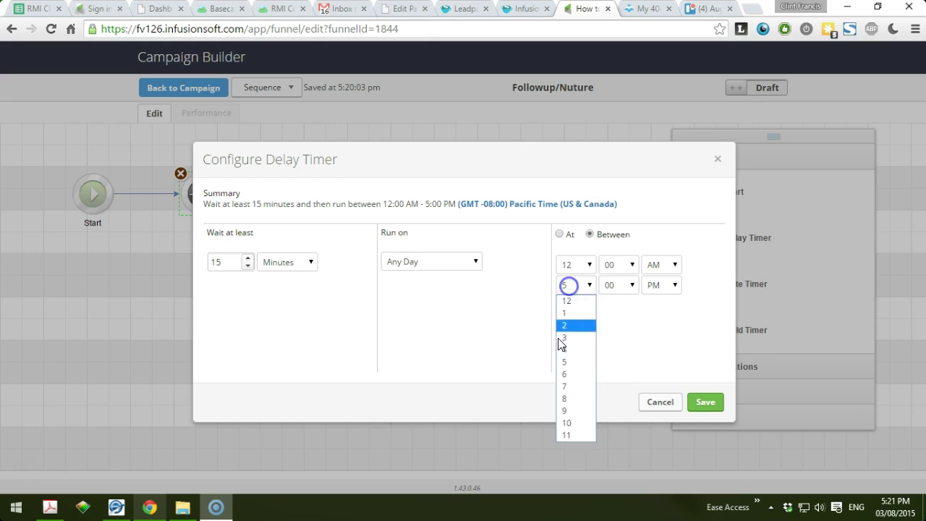
pyautogui.click(565, 431)
pyautogui.click(618, 285)
pyautogui.click(615, 337)
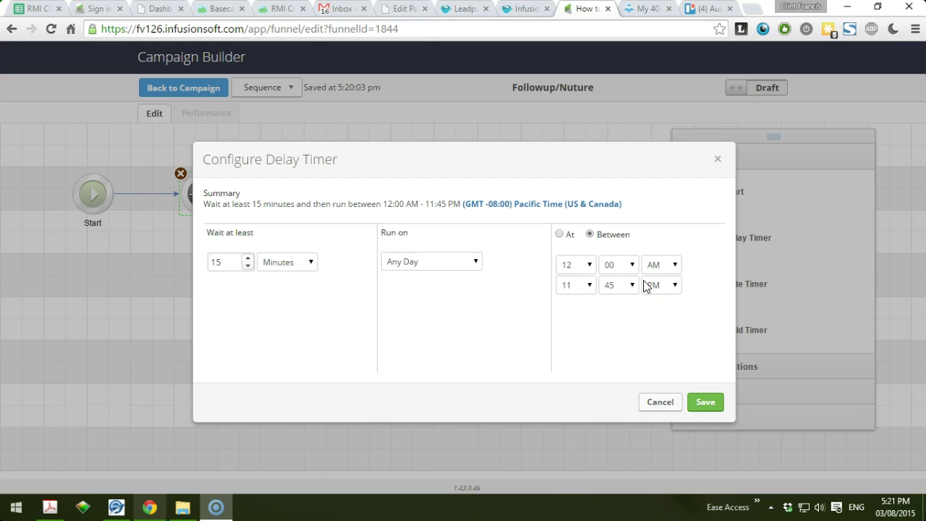
pyautogui.click(704, 403)
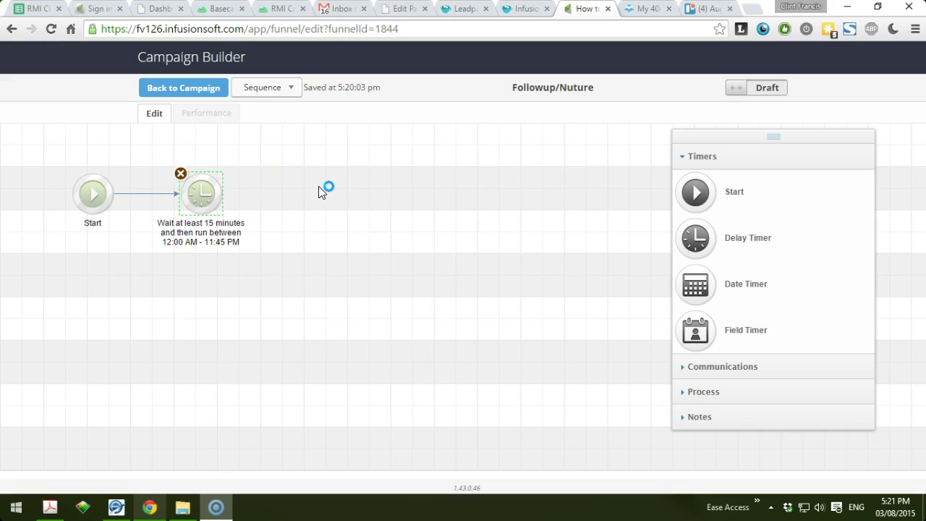
# Add an email after the timer, name it '1st Email', and open it for editing.
pyautogui.click(724, 366)
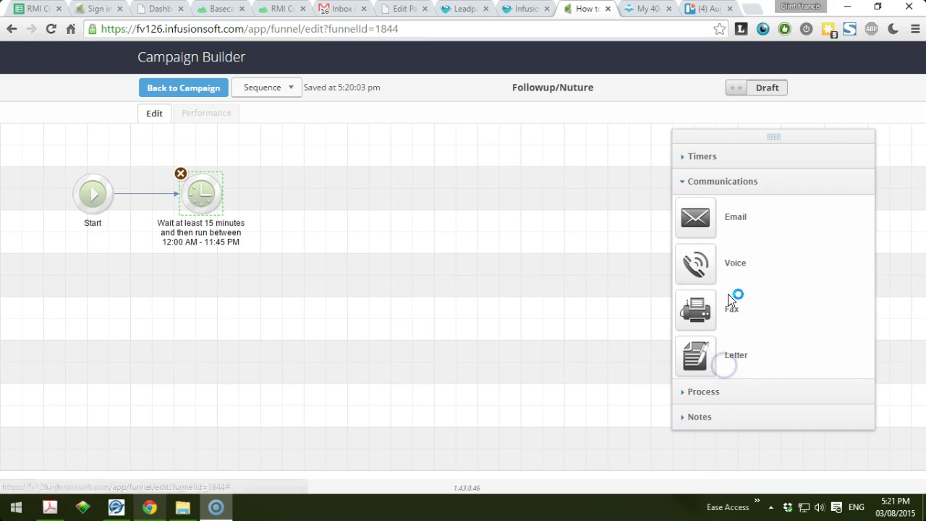
pyautogui.moveTo(696, 217); pyautogui.dragTo(313, 182)
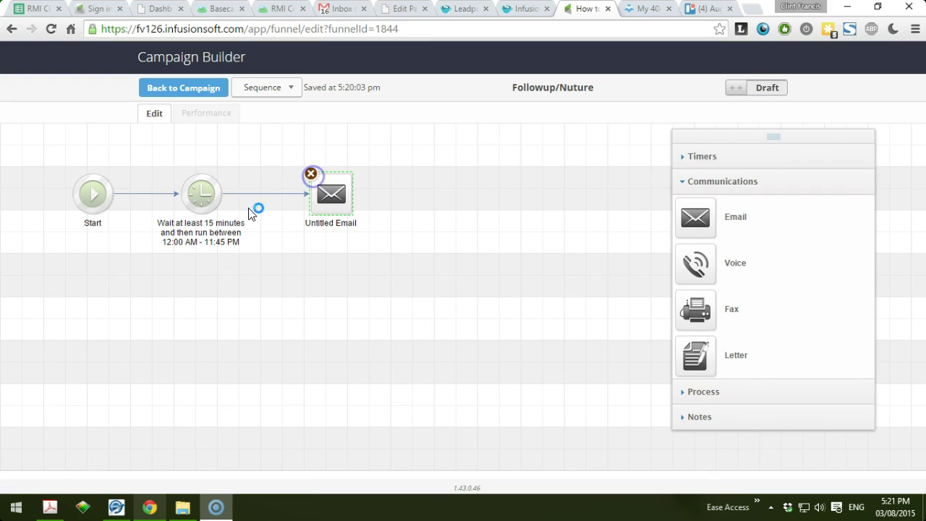
pyautogui.click(334, 222)
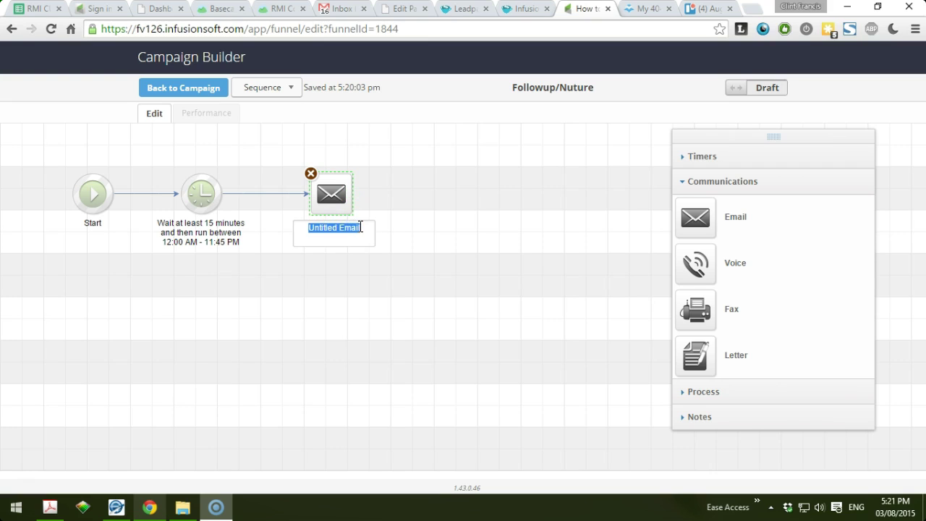
pyautogui.write('1st Email')
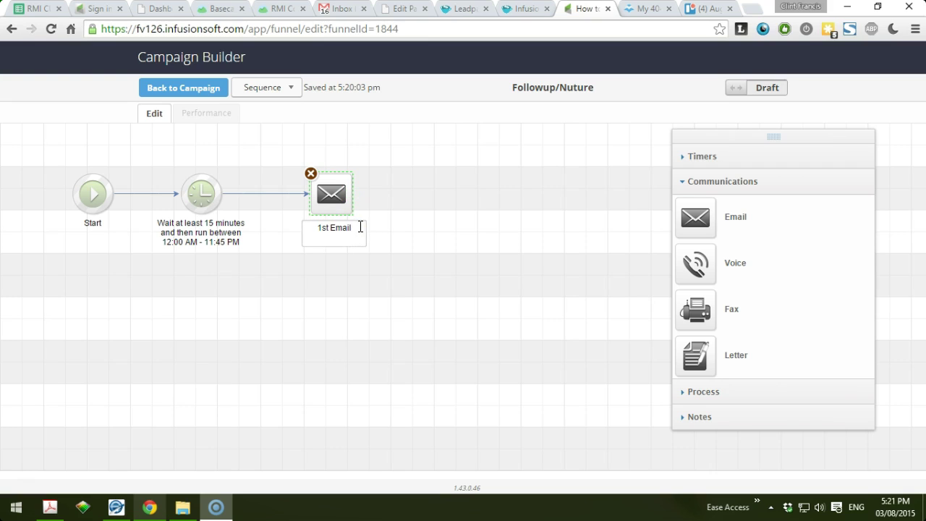
pyautogui.click(425, 216)
pyautogui.click(331, 189)
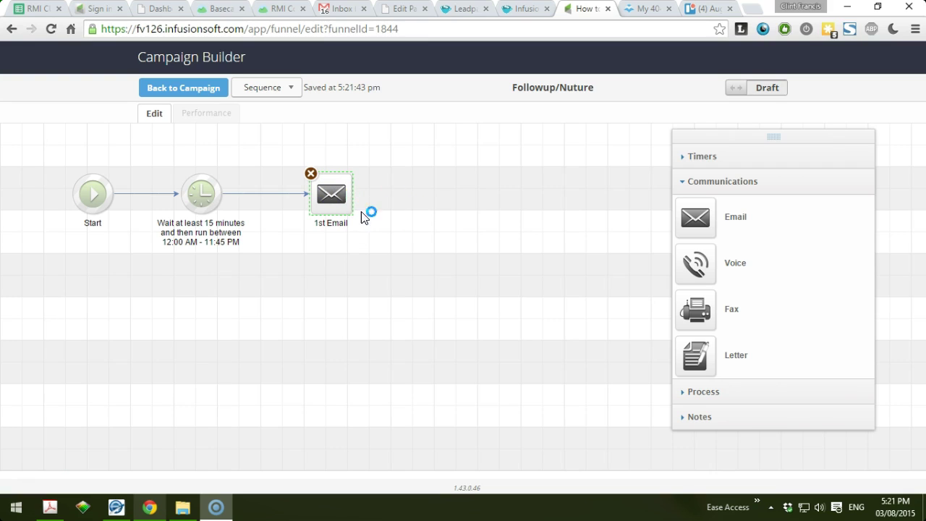
pyautogui.doubleClick(329, 195)
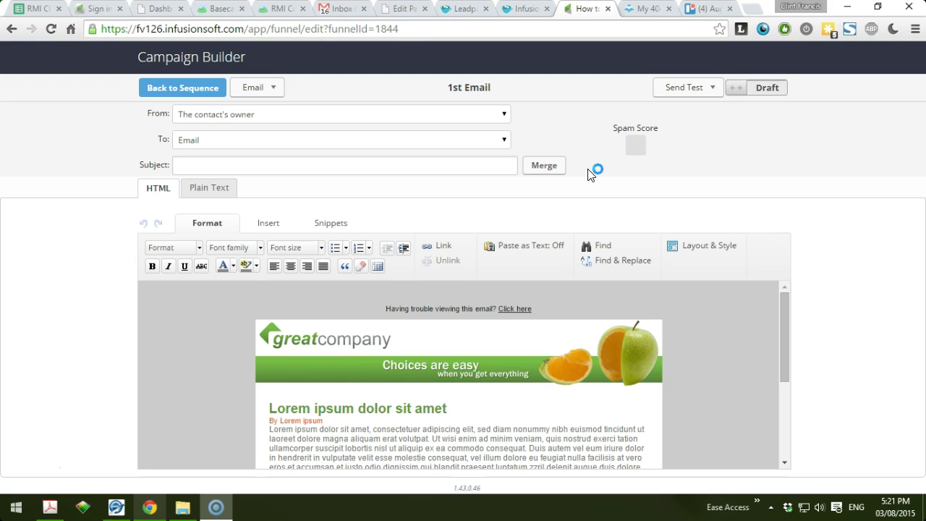
# Set the email width to 520 with Left alignment and delete the header image block.
pyautogui.scroll(-2, 551, 371)
pyautogui.scroll(2, 551, 372)
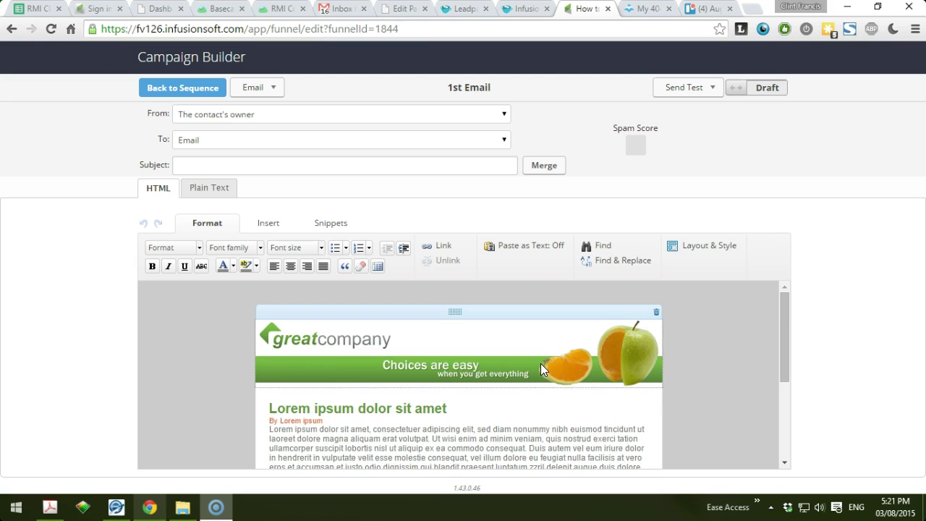
pyautogui.click(711, 254)
pyautogui.click(701, 256)
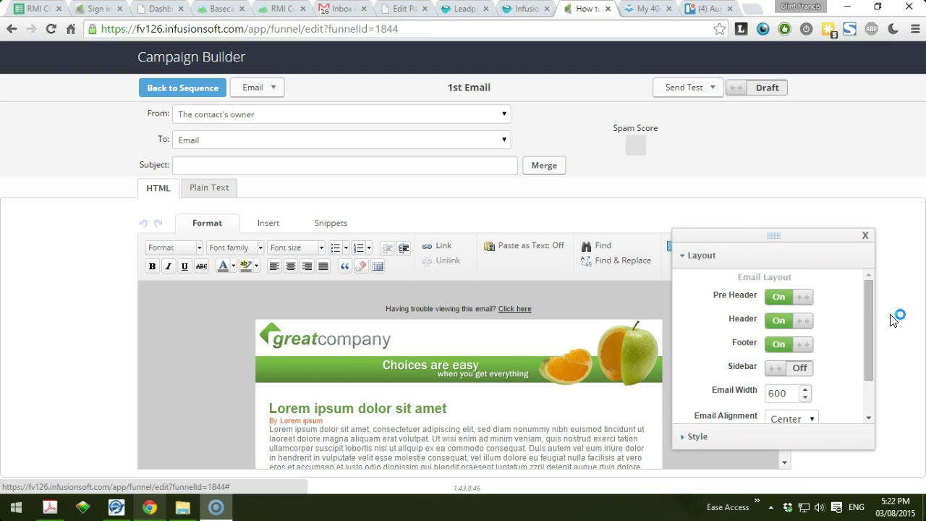
pyautogui.scroll(-1, 833, 340)
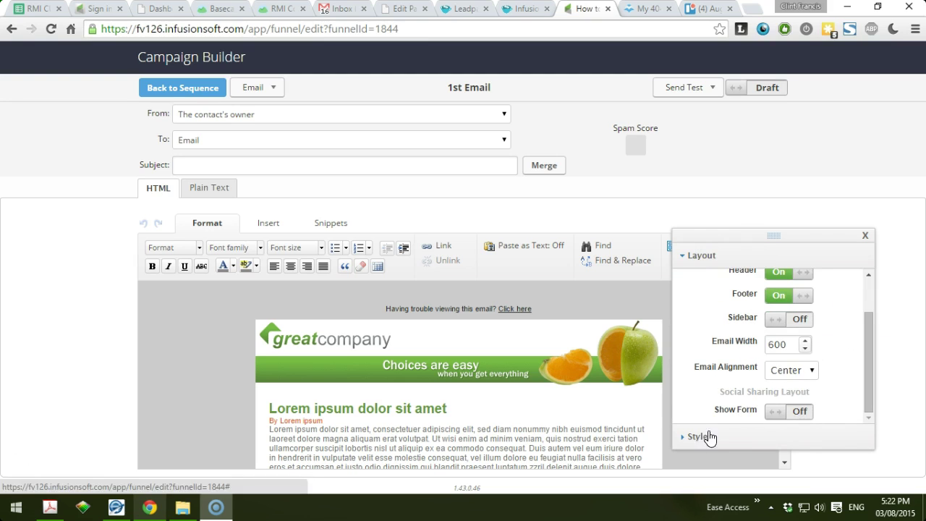
pyautogui.moveTo(792, 344); pyautogui.dragTo(763, 340)
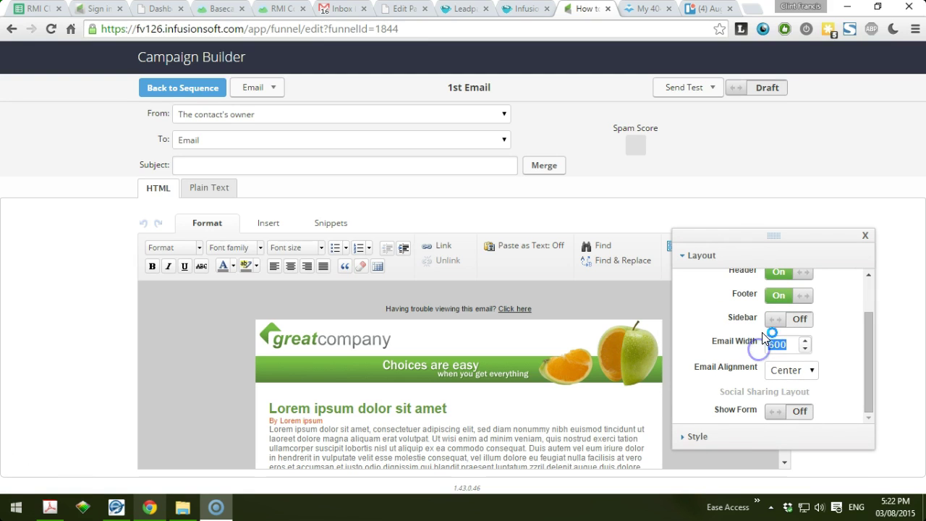
pyautogui.press('BackSpace')
pyautogui.click(791, 372)
pyautogui.click(795, 372)
pyautogui.click(801, 372)
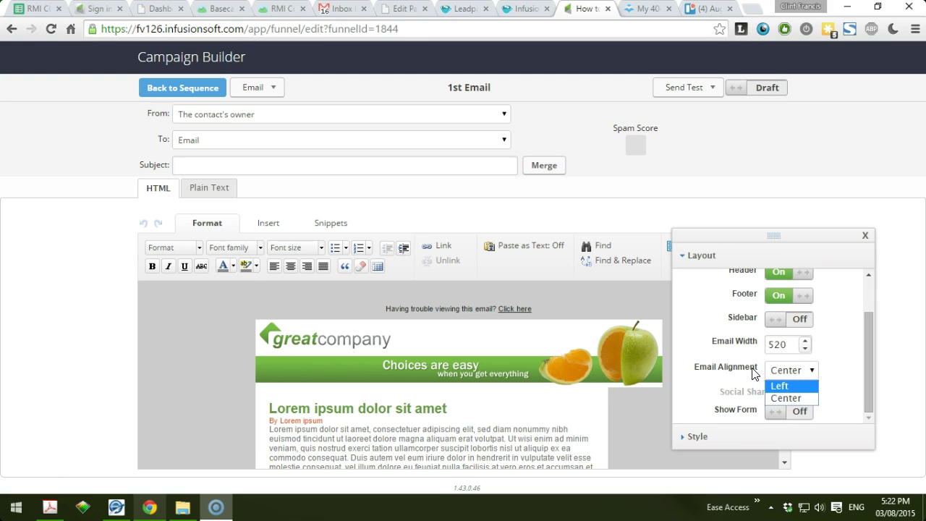
pyautogui.press('Return')
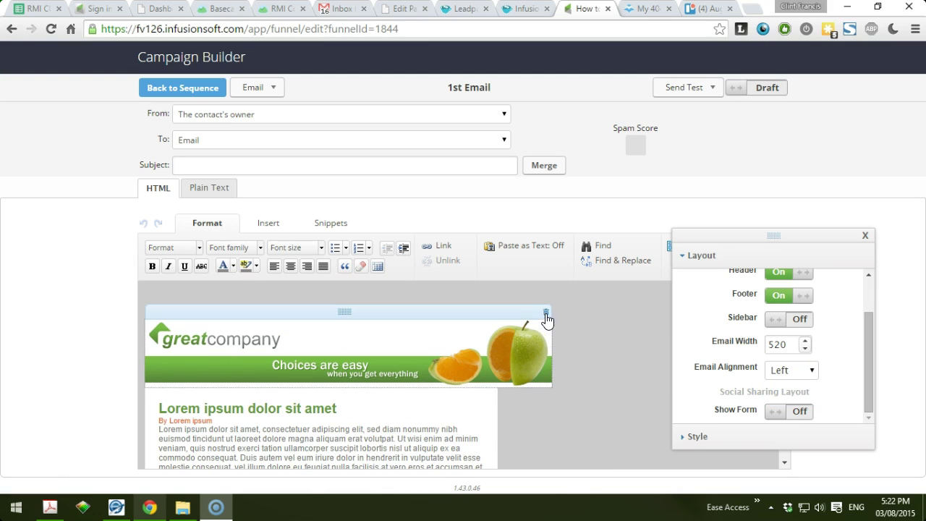
pyautogui.click(546, 315)
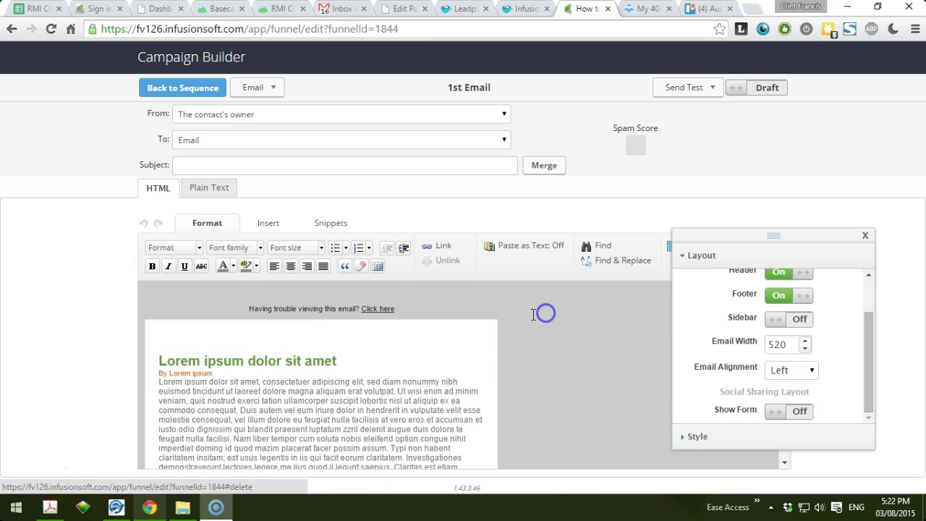
# Remove the Lorem ipsum article, insert a Paragraph snippet, and set its text to 10pt.
pyautogui.click(477, 351)
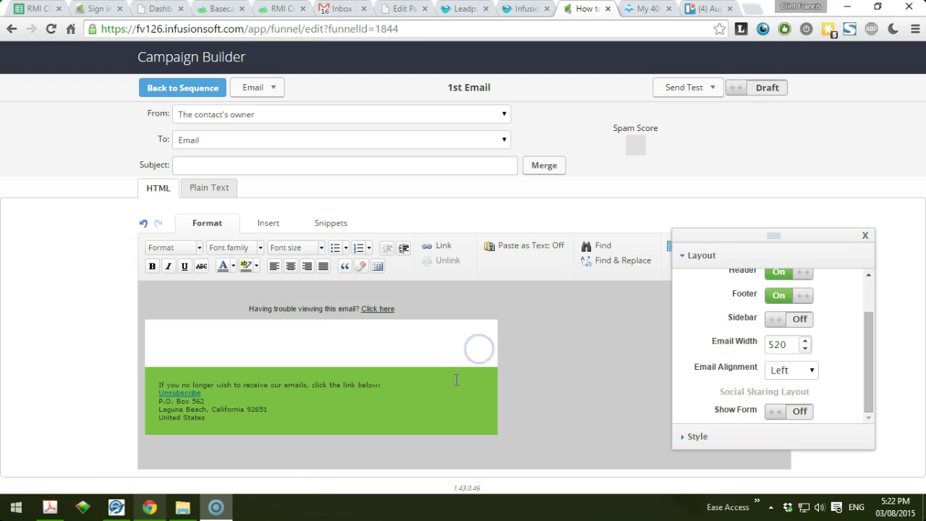
pyautogui.click(325, 230)
pyautogui.moveTo(207, 258); pyautogui.dragTo(223, 356)
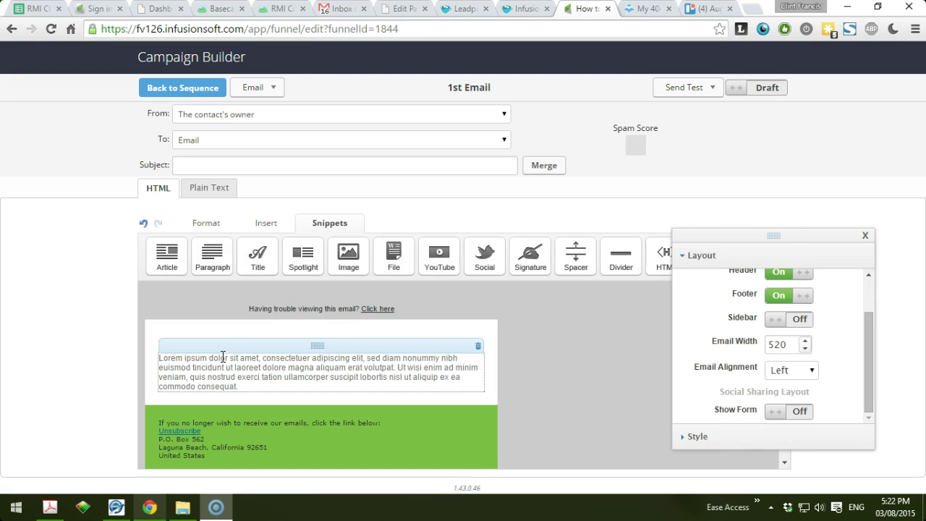
pyautogui.moveTo(267, 383); pyautogui.dragTo(158, 349)
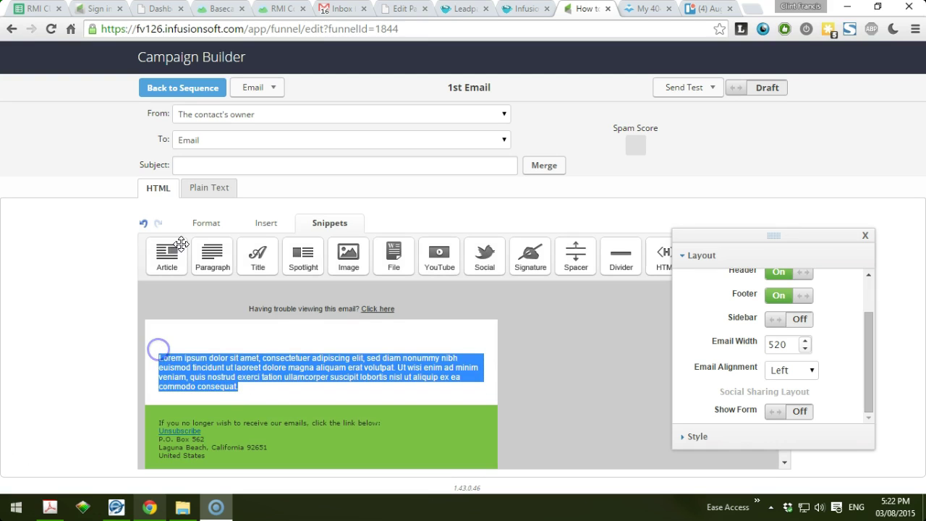
pyautogui.click(206, 223)
pyautogui.click(169, 248)
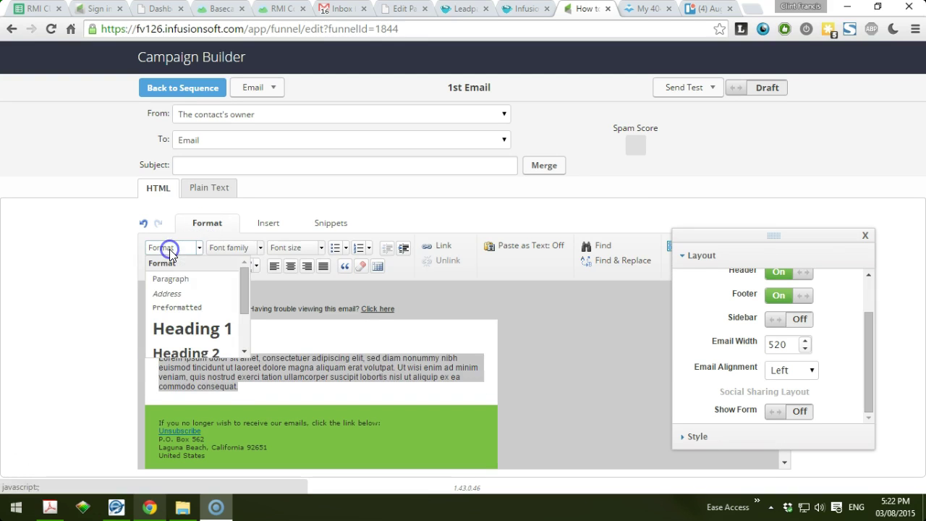
pyautogui.click(230, 247)
pyautogui.click(284, 248)
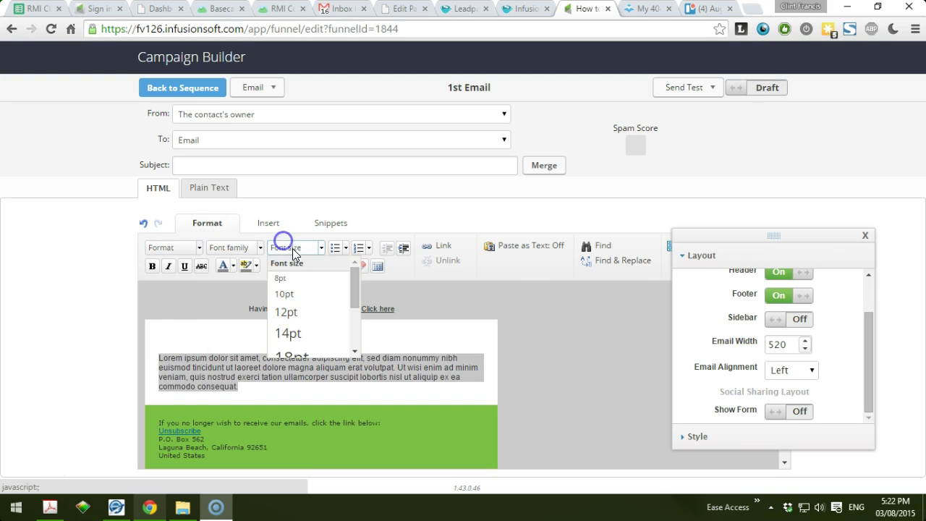
pyautogui.click(301, 293)
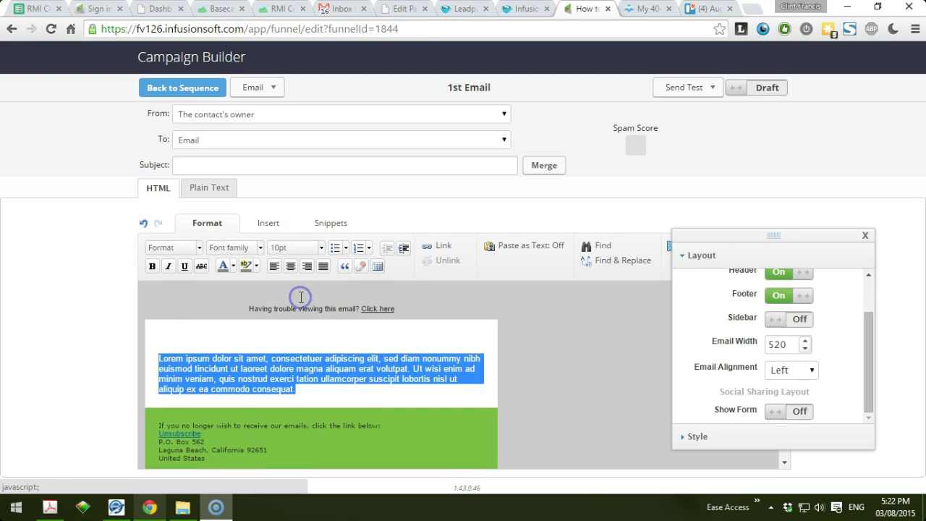
pyautogui.click(300, 393)
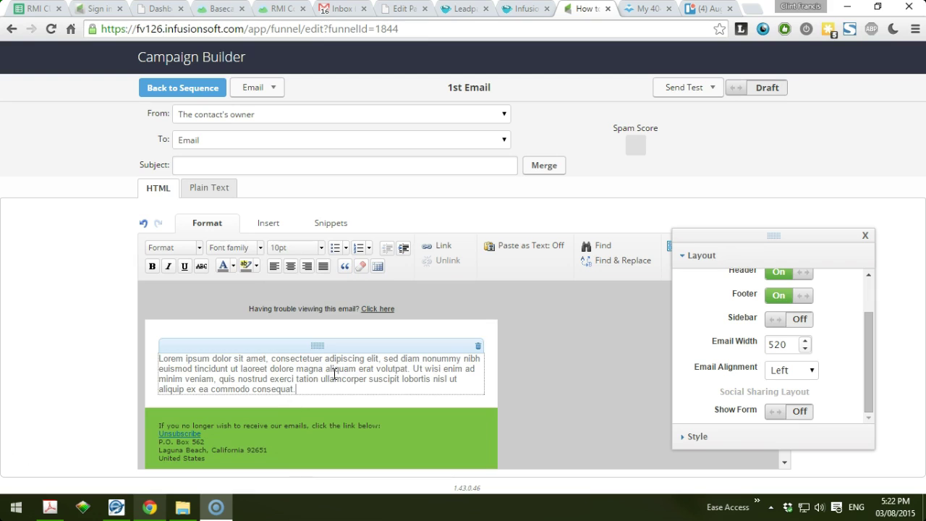
# Select the email subject line and the Lorem ipsum placeholder paragraph.
pyautogui.click(269, 161)
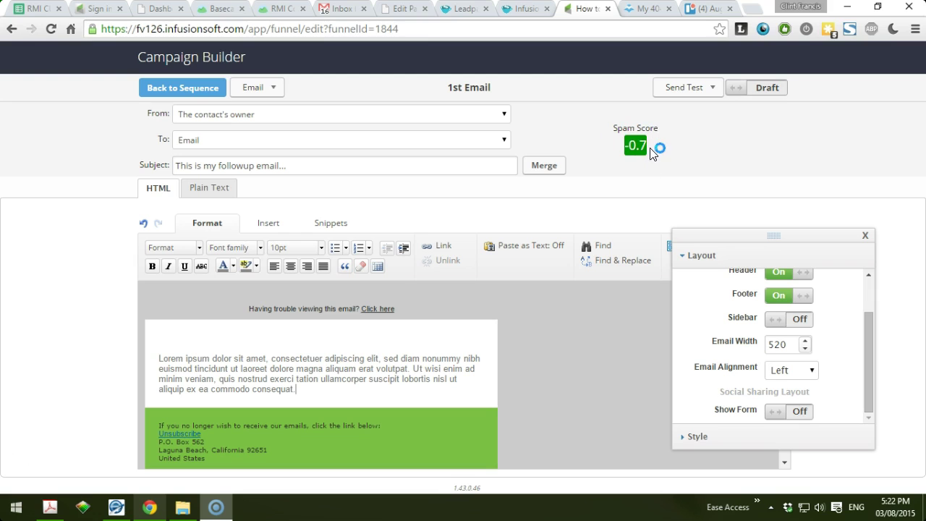
pyautogui.moveTo(250, 362)
pyautogui.moveTo(296, 389); pyautogui.dragTo(156, 354)
pyautogui.scroll(-1, 282, 358)
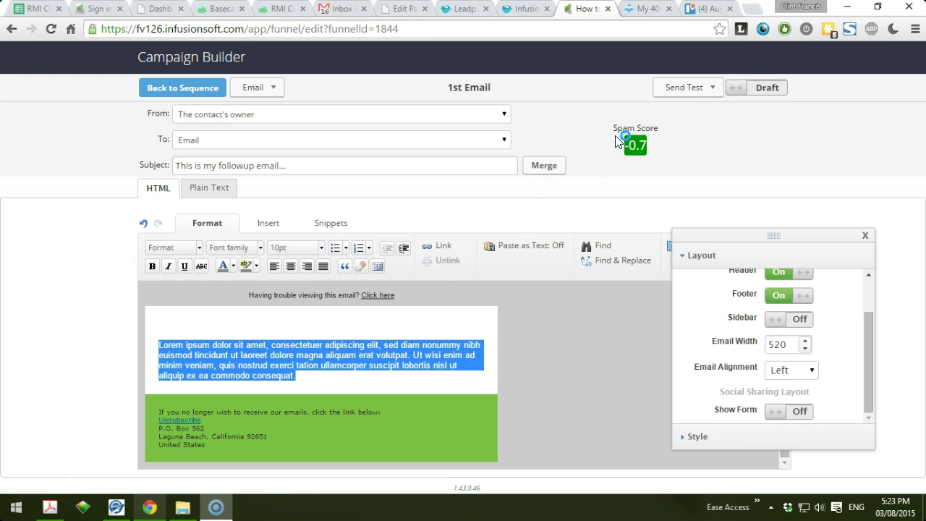
# Apply the clint (webform) style so the email's grey background turns white.
pyautogui.click(801, 253)
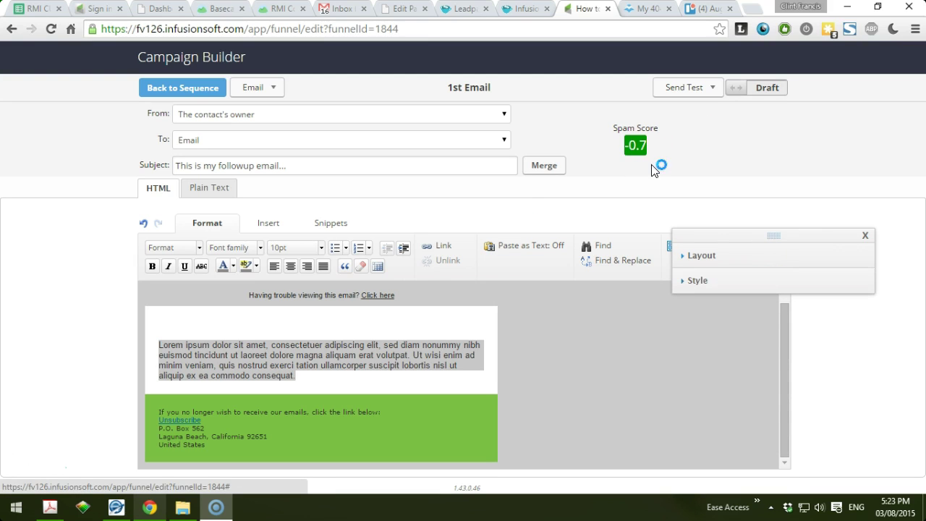
pyautogui.click(689, 283)
pyautogui.scroll(-3, 716, 362)
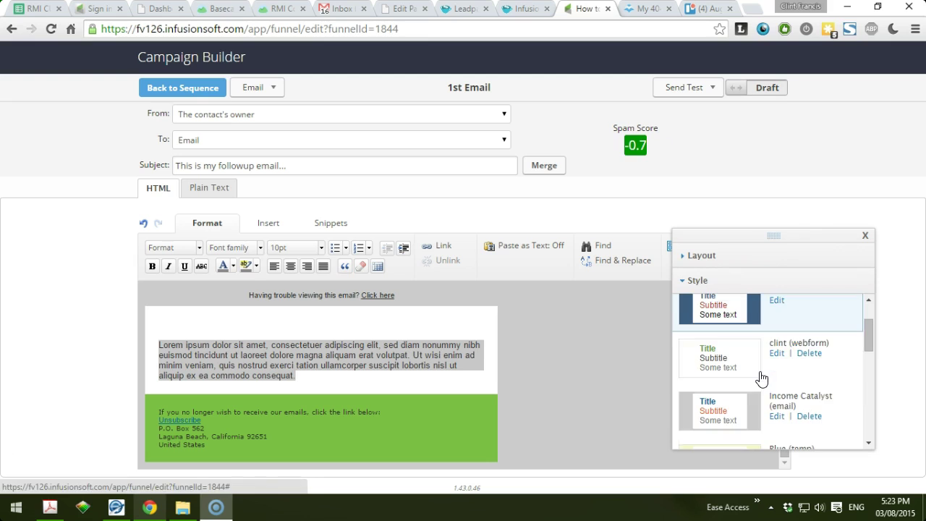
pyautogui.scroll(1, 738, 361)
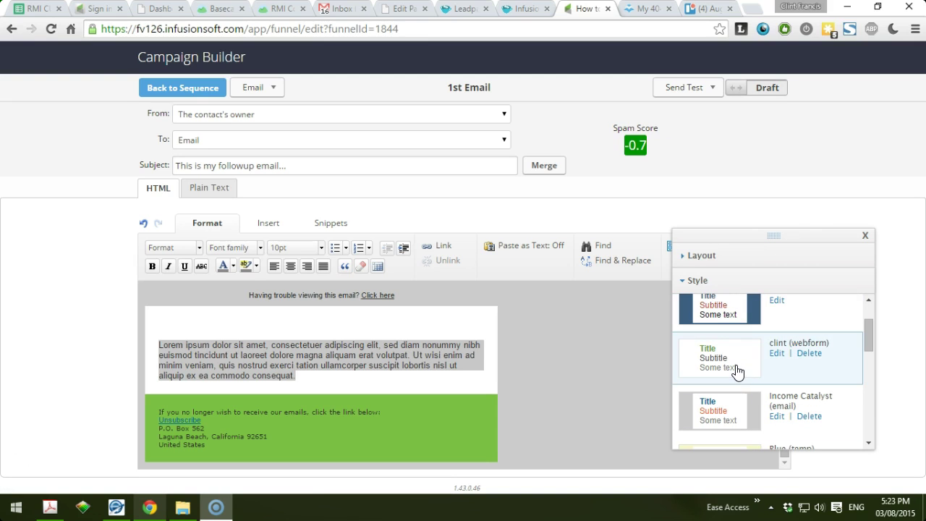
pyautogui.click(736, 366)
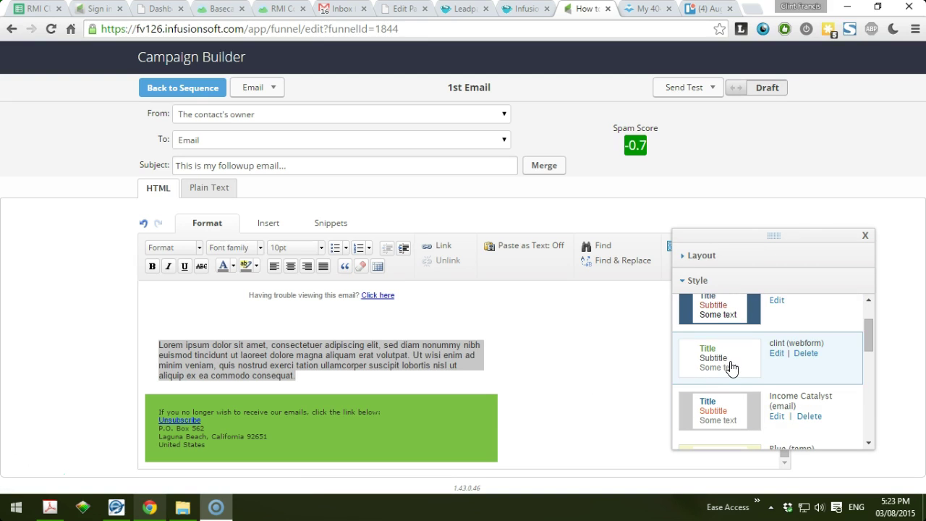
pyautogui.scroll(-1, 727, 369)
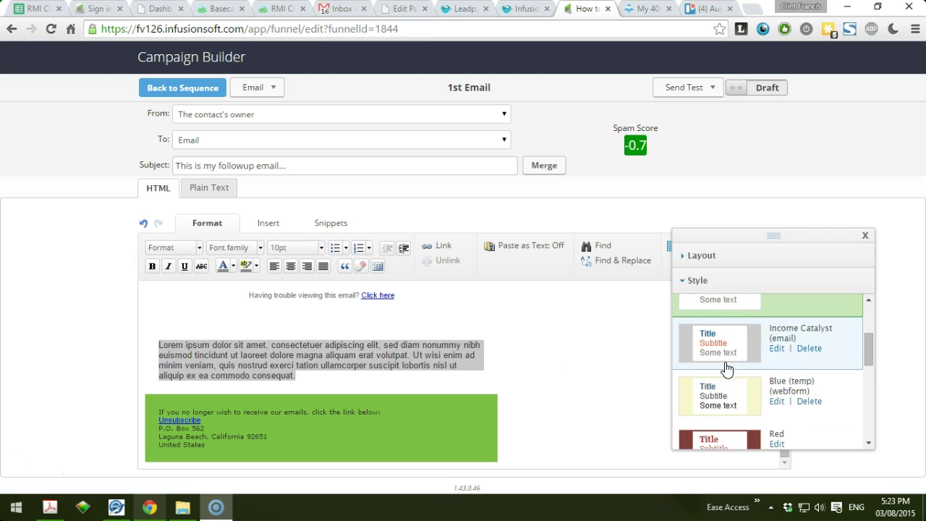
pyautogui.scroll(3, 727, 370)
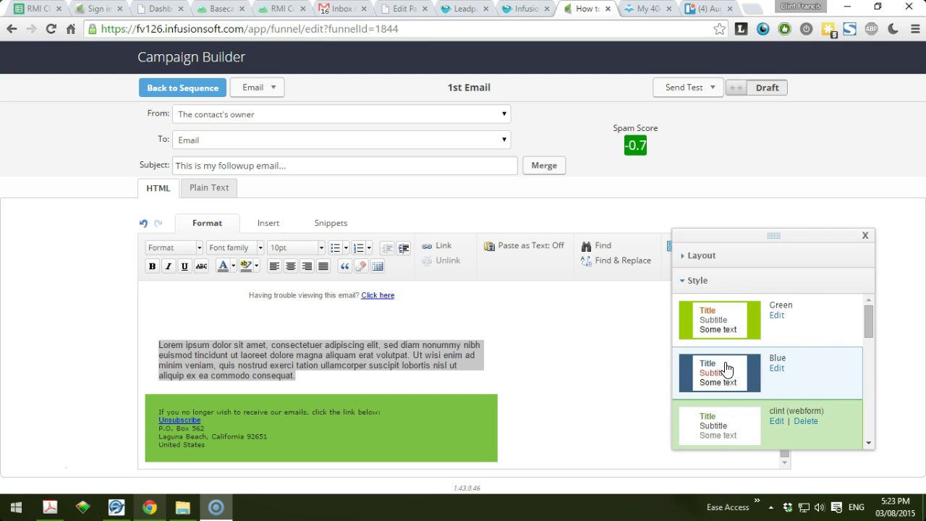
pyautogui.scroll(-2, 727, 369)
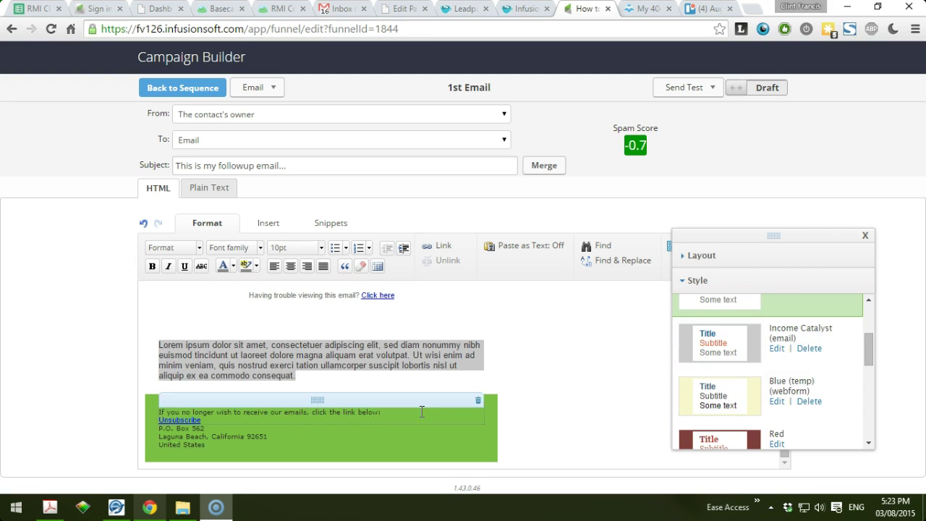
# Replace the Lorem ipsum paragraph with the greeting 'Hey'.
pyautogui.click(317, 376)
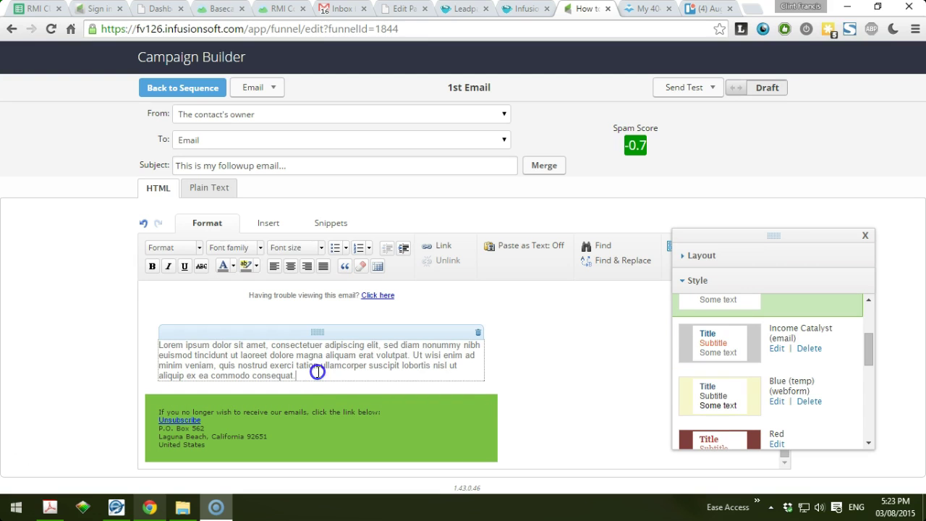
pyautogui.press('Return')
pyautogui.moveTo(316, 373); pyautogui.dragTo(139, 341)
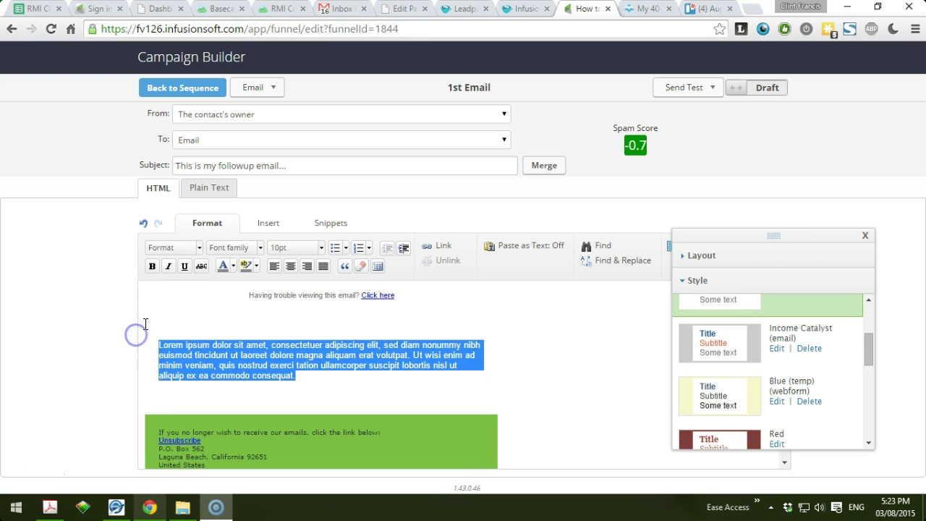
pyautogui.write('Hey')
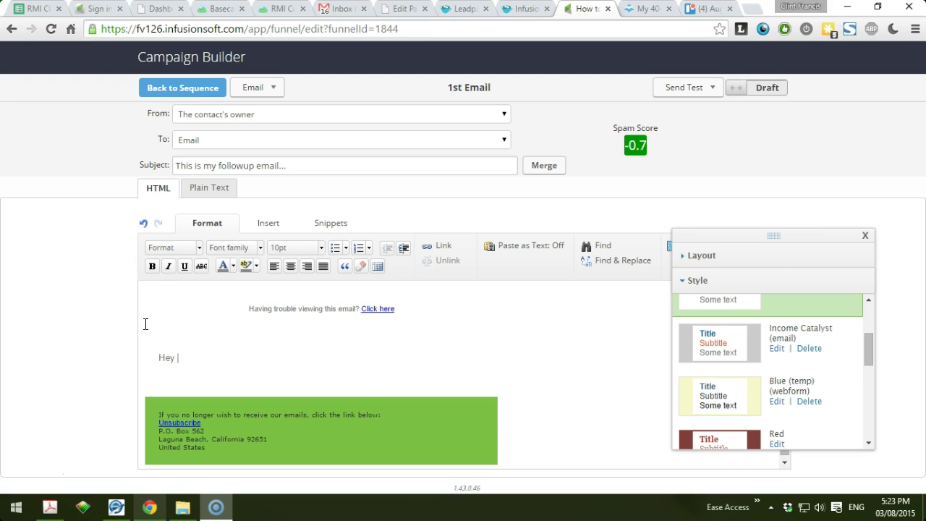
# Insert the Contact First Name merge field (~Contact.FirstName~) after 'Hey'.
pyautogui.click(536, 168)
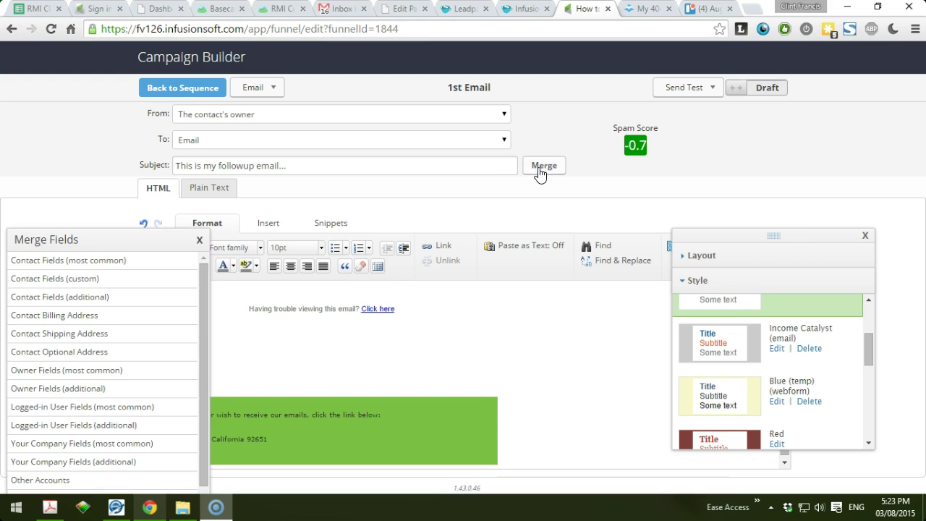
pyautogui.click(101, 263)
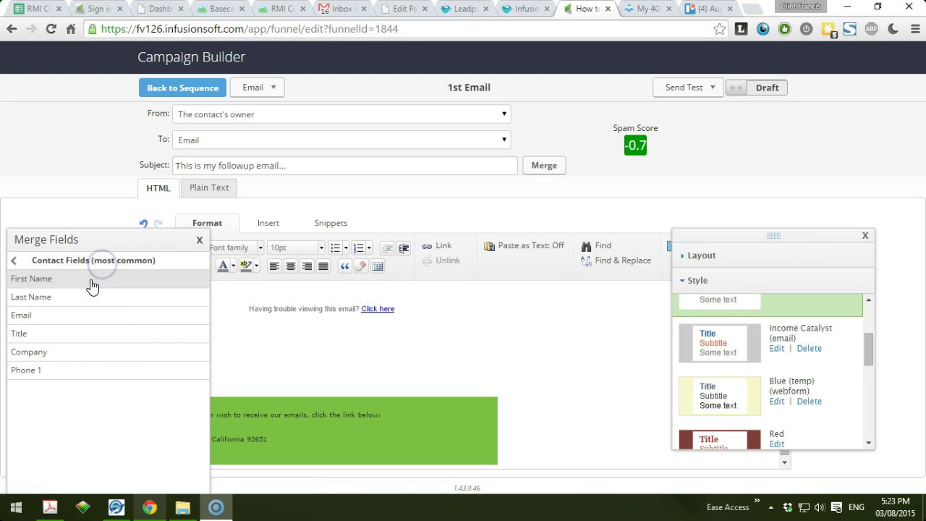
pyautogui.moveTo(89, 280); pyautogui.dragTo(275, 355)
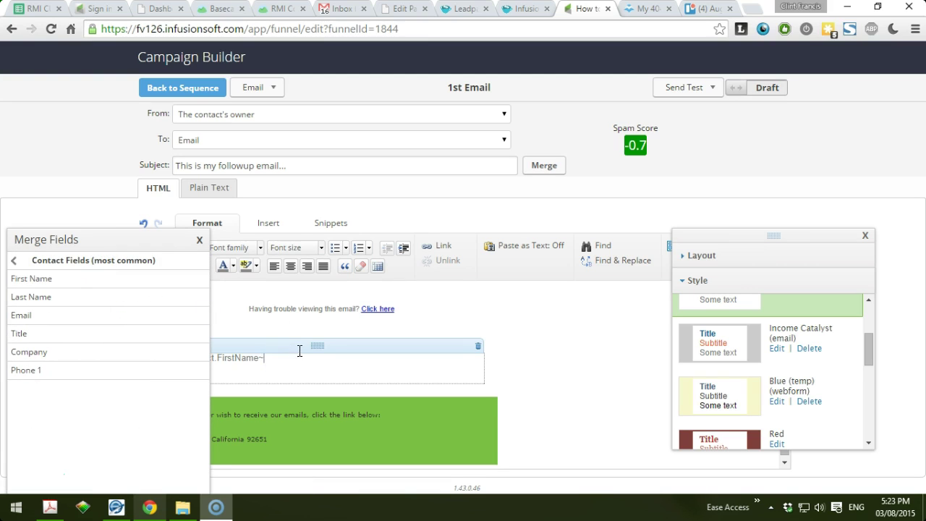
pyautogui.click(199, 240)
# Add the line 'This a first email.. blahb lbahaldfalsdfl sj' below the greeting.
pyautogui.click(306, 369)
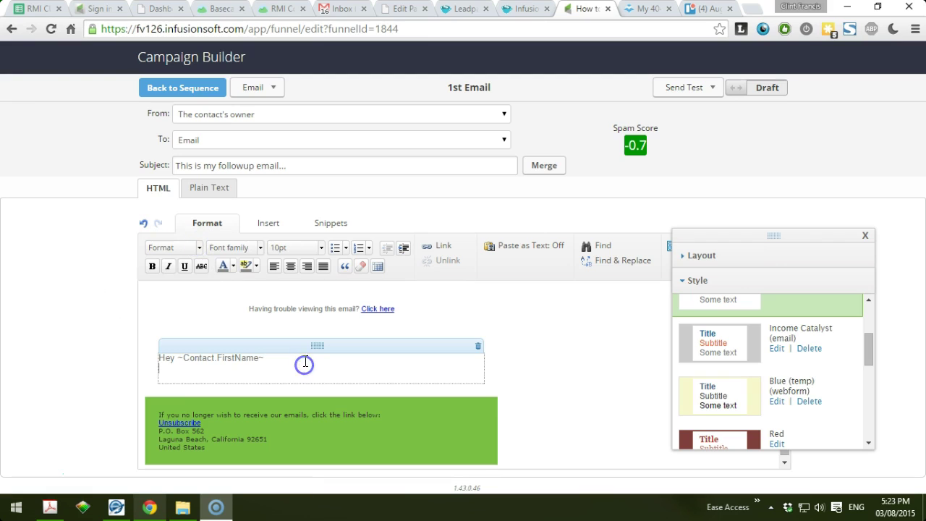
pyautogui.press('Return')
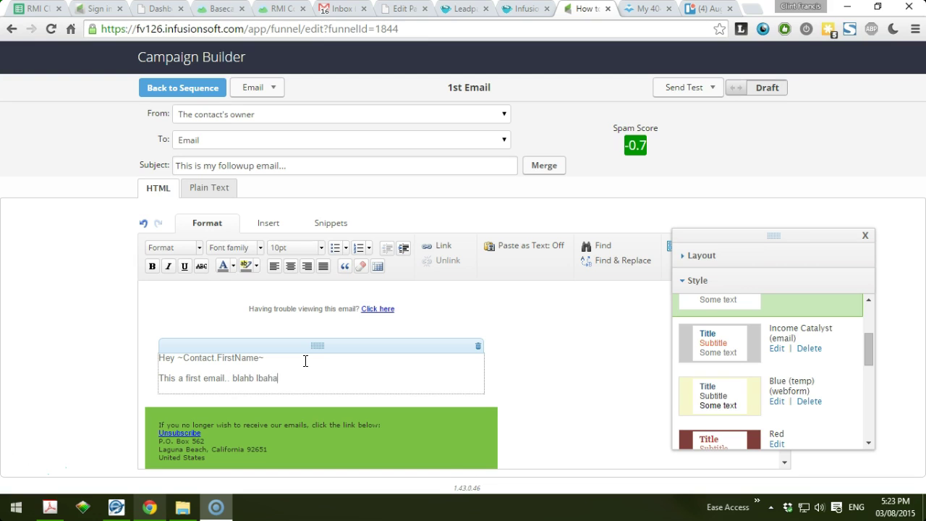
pyautogui.write('j')
pyautogui.press('Return')
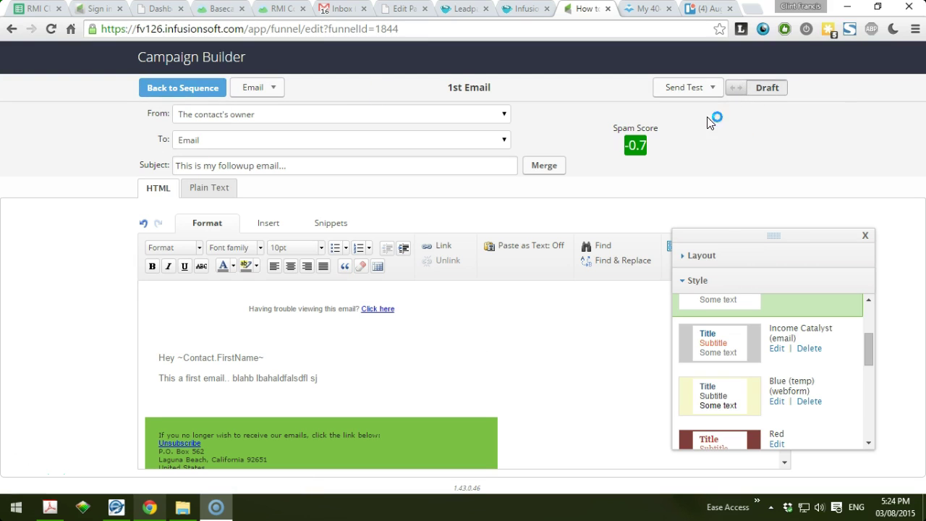
# Mark the 1st Email Ready, then mark the whole Followup/Nuture sequence Ready.
pyautogui.click(737, 95)
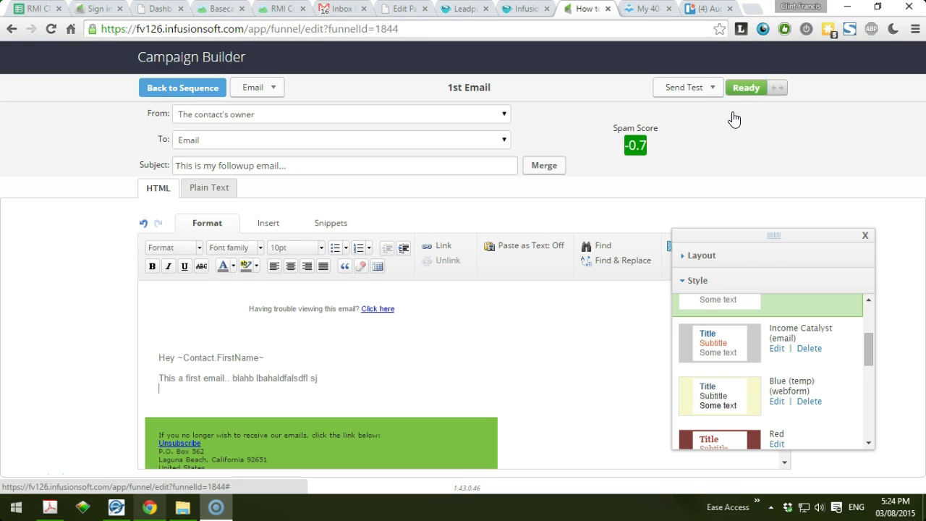
pyautogui.click(183, 88)
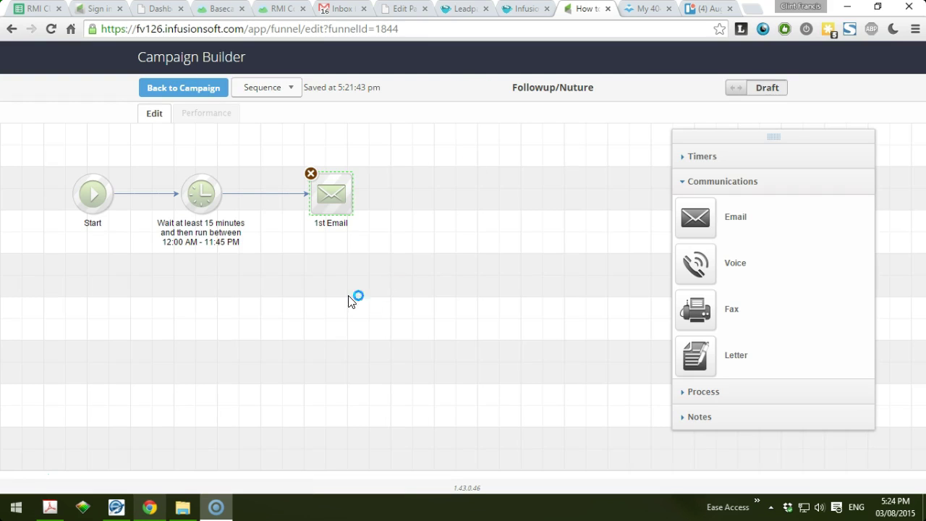
pyautogui.click(304, 338)
pyautogui.click(438, 230)
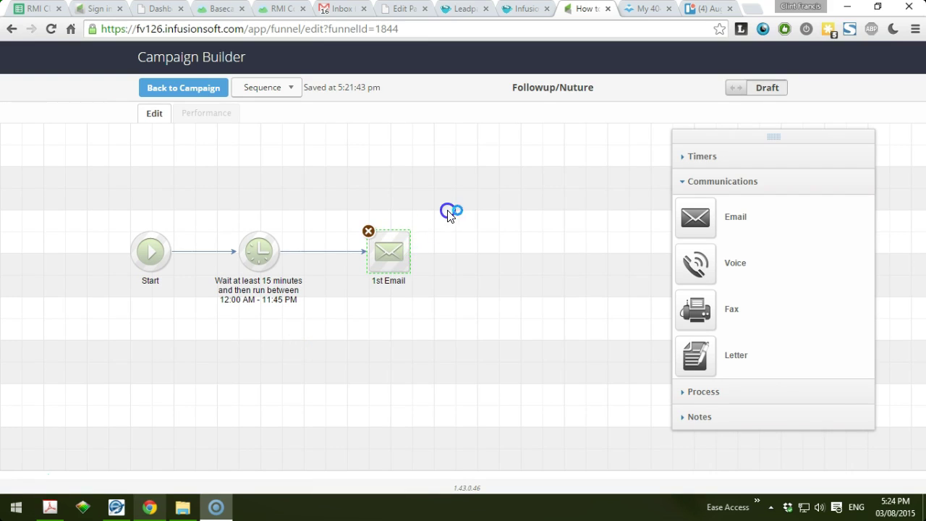
pyautogui.moveTo(518, 195); pyautogui.dragTo(80, 307)
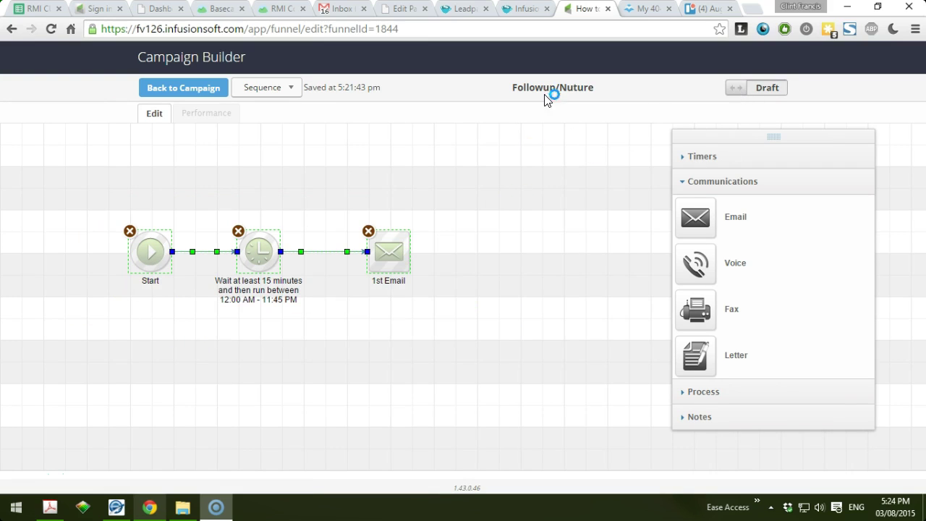
pyautogui.click(737, 96)
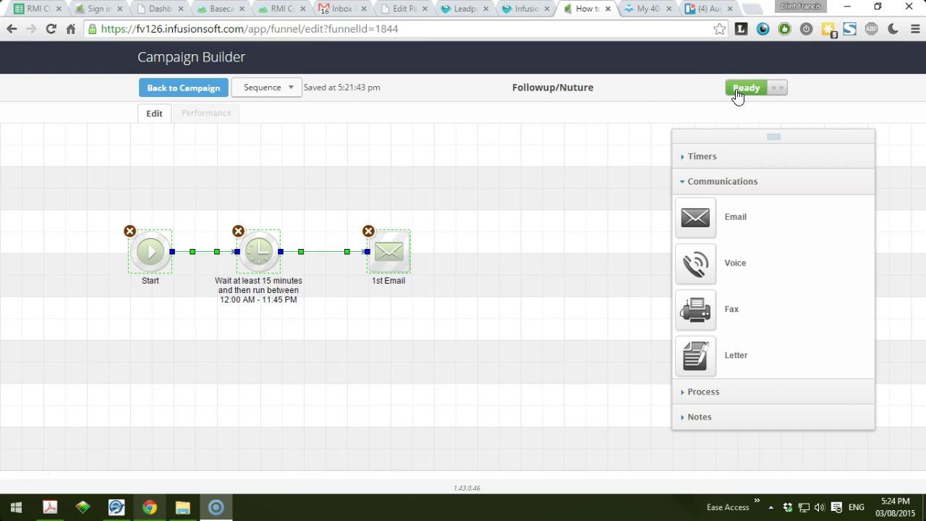
# Back on the campaign canvas, nudge the Followup/Nuture sequence slightly left.
pyautogui.click(196, 88)
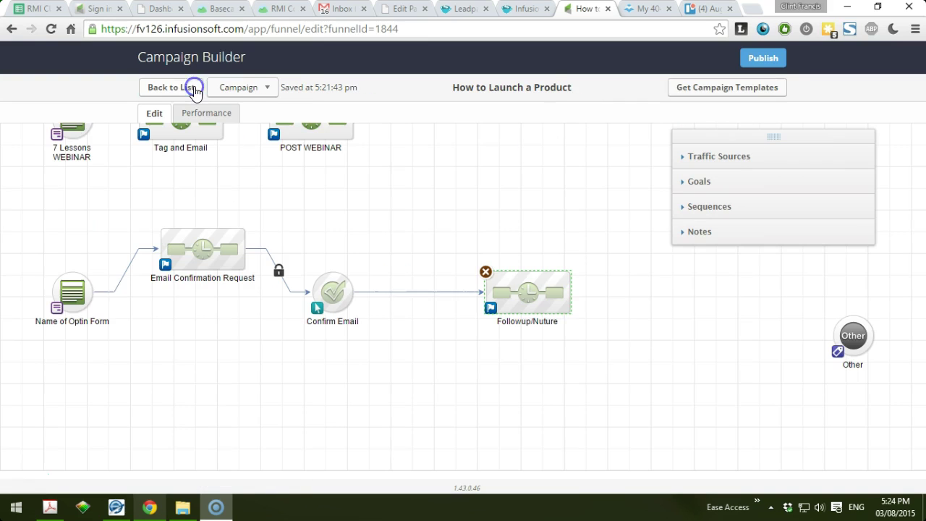
pyautogui.moveTo(529, 296); pyautogui.dragTo(447, 293)
pyautogui.click(454, 239)
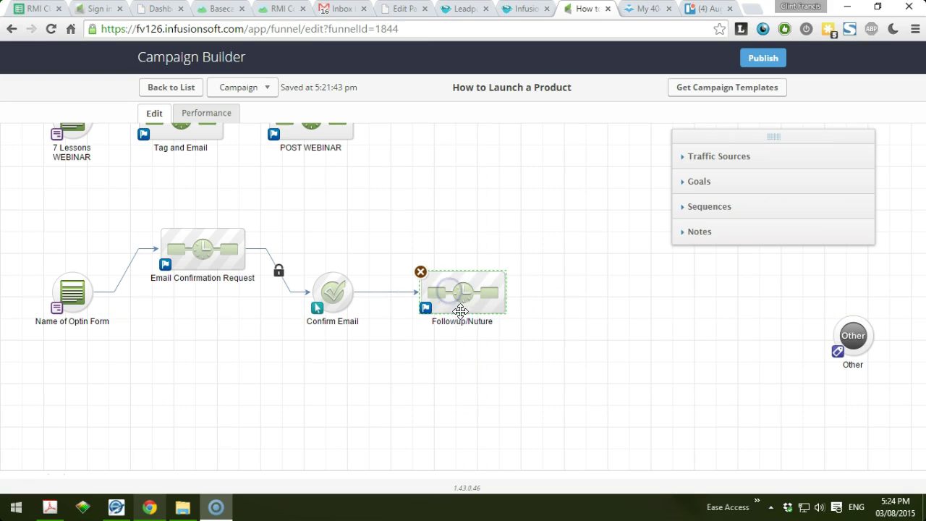
pyautogui.moveTo(367, 437); pyautogui.dragTo(428, 343)
# Publish the How to Launch a Product campaign and return to its editing canvas.
pyautogui.click(765, 62)
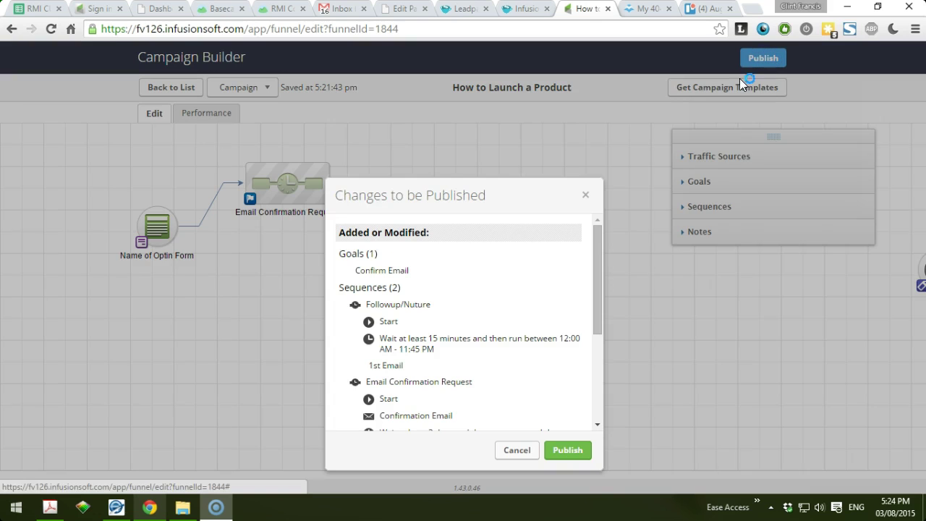
pyautogui.click(567, 450)
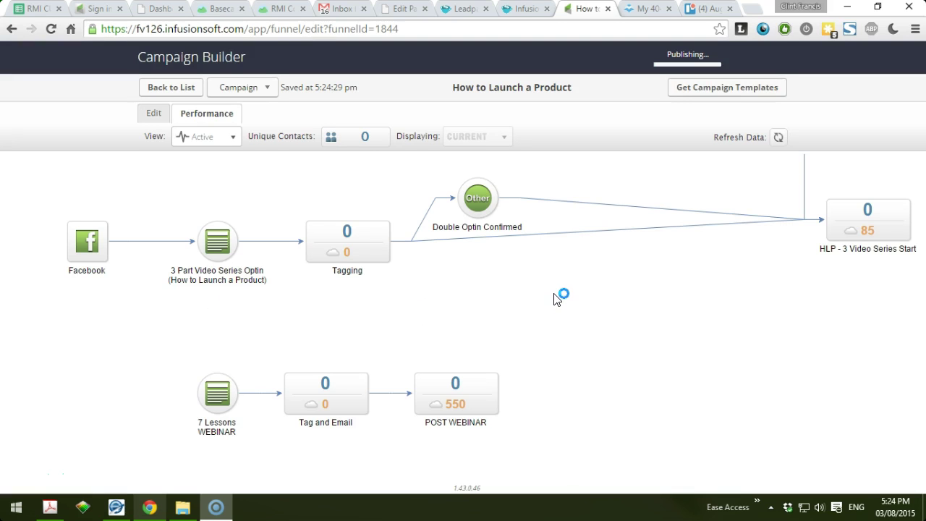
pyautogui.moveTo(554, 324)
pyautogui.mouseDown()
pyautogui.moveTo(562, 252)
pyautogui.moveTo(548, 192)
pyautogui.mouseUp()
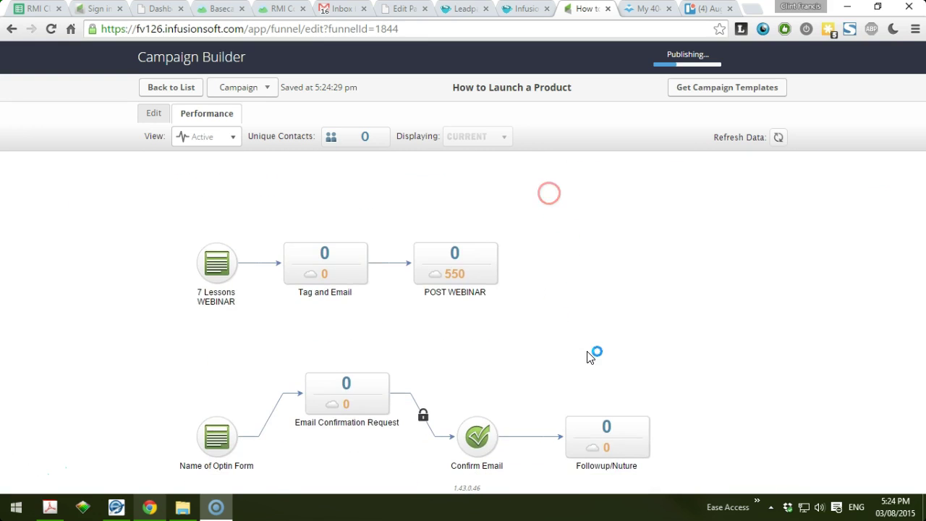
pyautogui.moveTo(587, 356); pyautogui.dragTo(559, 247)
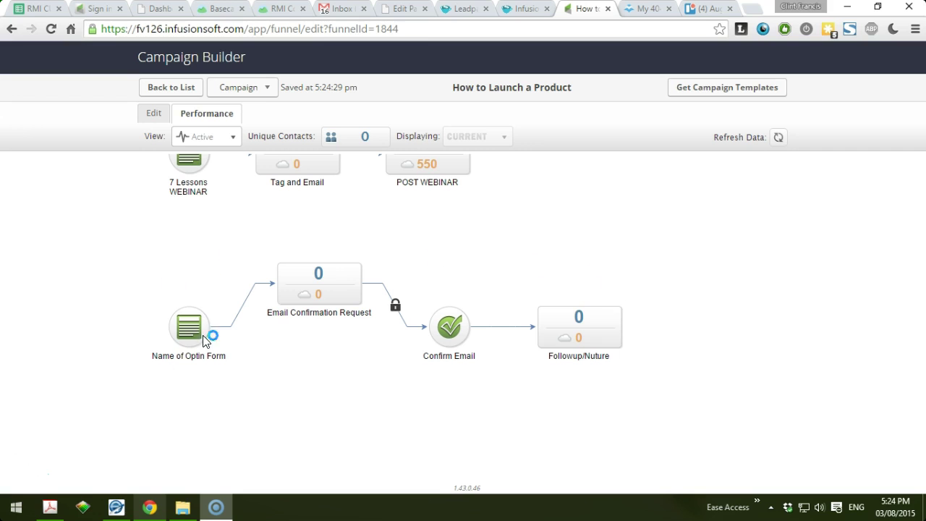
pyautogui.click(150, 114)
pyautogui.moveTo(259, 410); pyautogui.dragTo(219, 226)
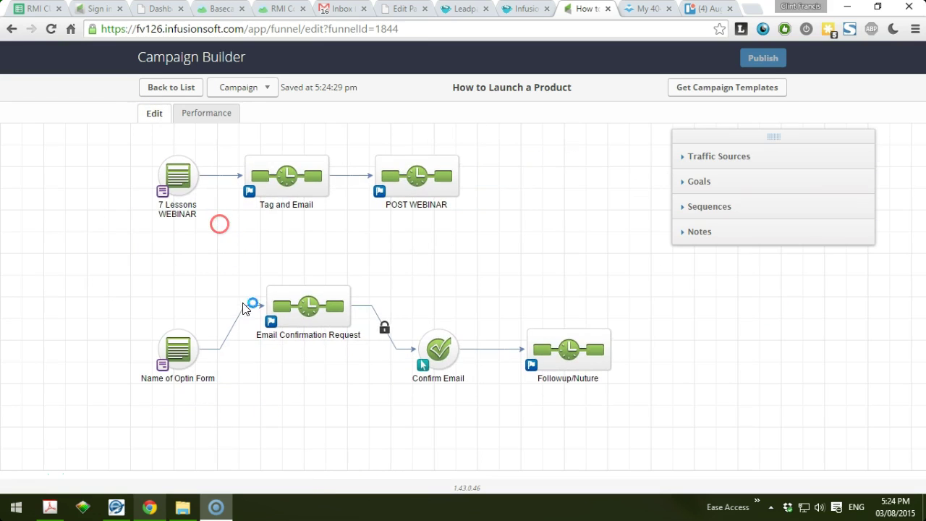
pyautogui.moveTo(310, 381); pyautogui.dragTo(258, 296)
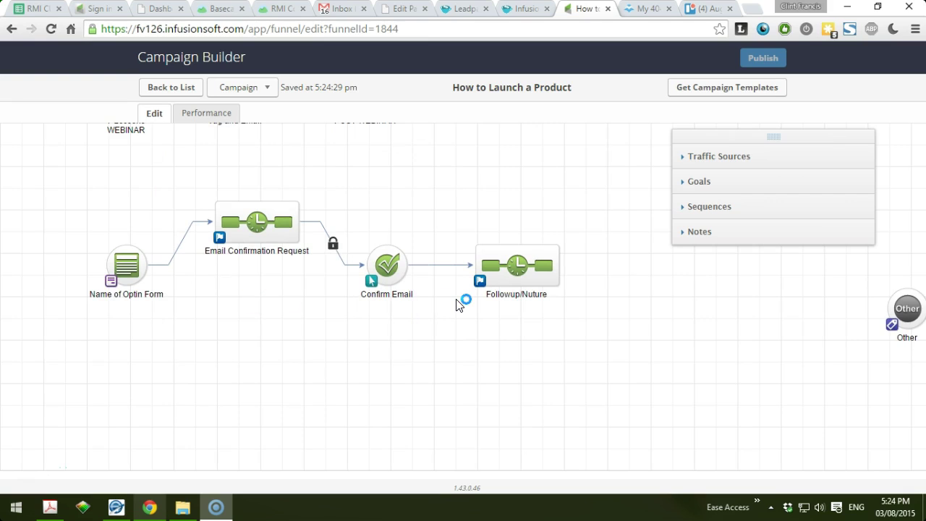